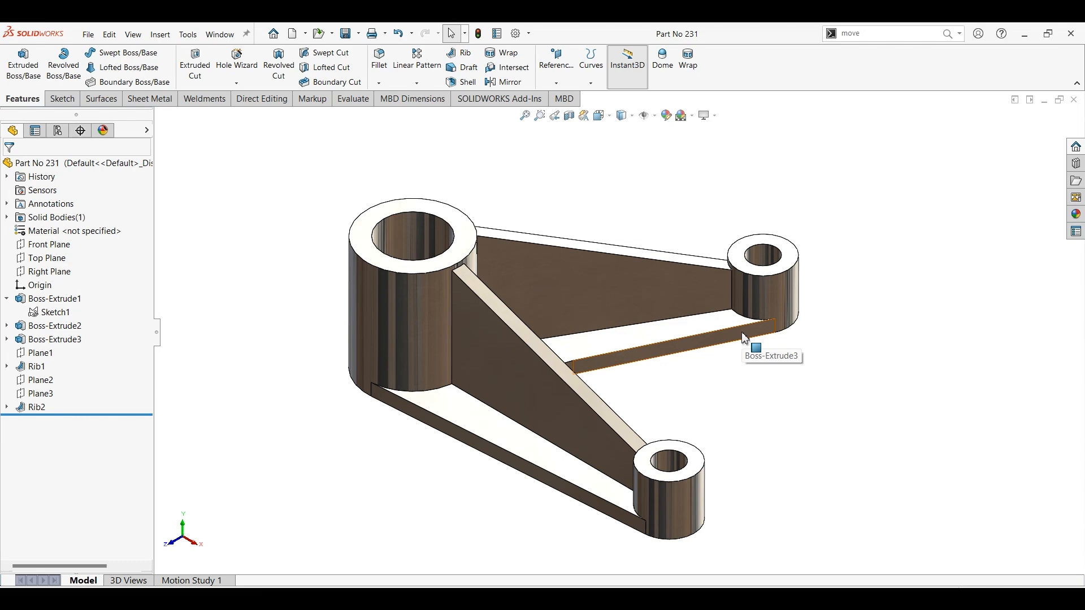
- Consult the Part No 232 drawing PDF, return to SOLIDWORKS, and create a new part document
{"action": "left_click", "coordinate": [472, 593]}
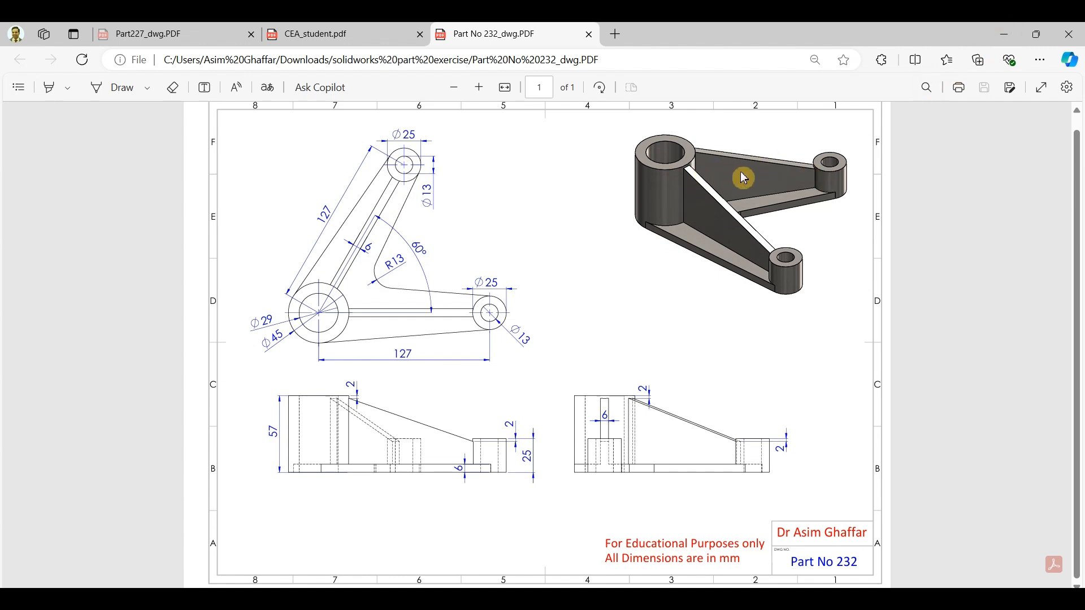
{"action": "left_click", "coordinate": [1005, 35]}
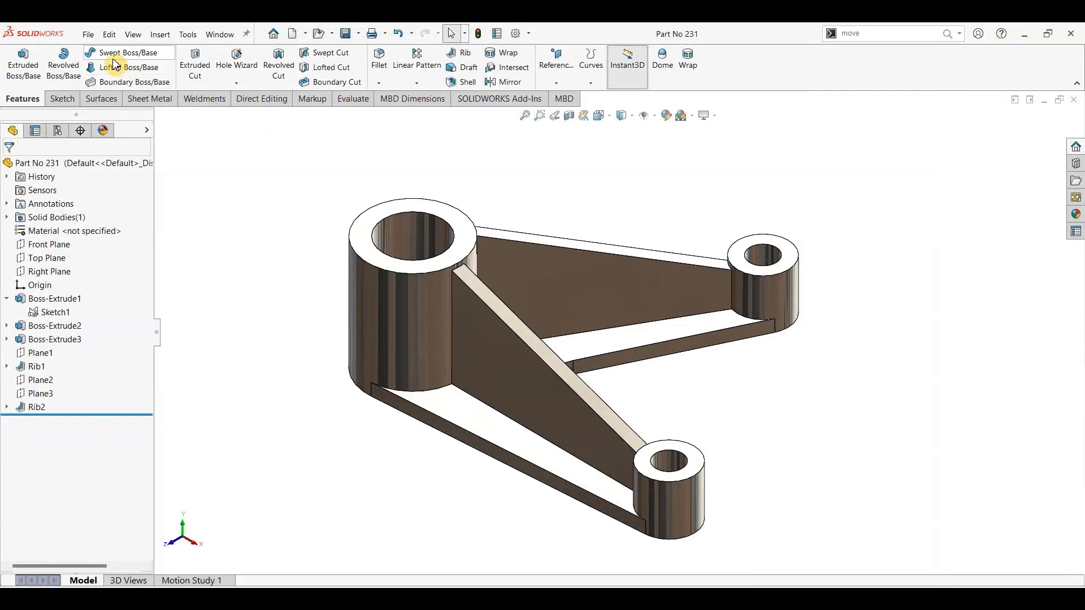
{"action": "left_click", "coordinate": [90, 34]}
{"action": "left_click", "coordinate": [106, 54]}
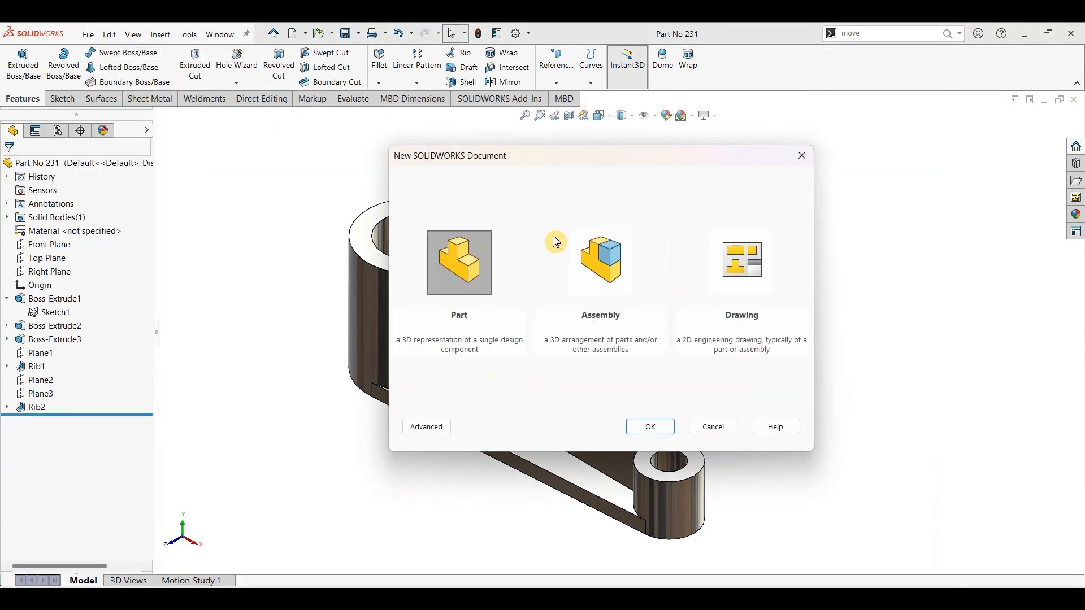
{"action": "left_click", "coordinate": [644, 426]}
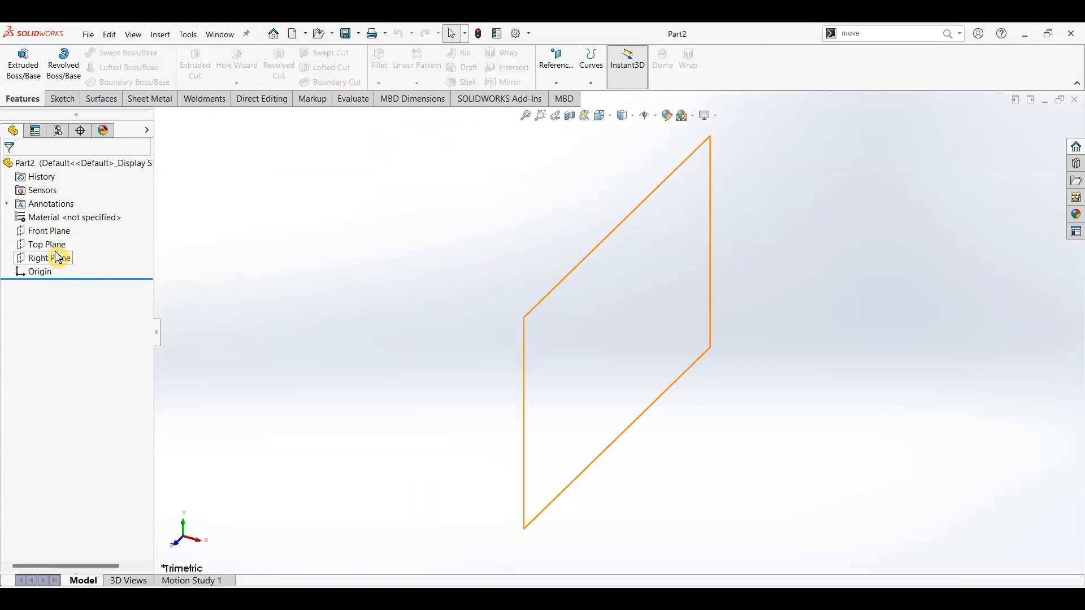
- On the Top Plane, sketch two concentric circles centred on the origin, about 45 mm and 74 mm in diameter
{"action": "left_click", "coordinate": [57, 249]}
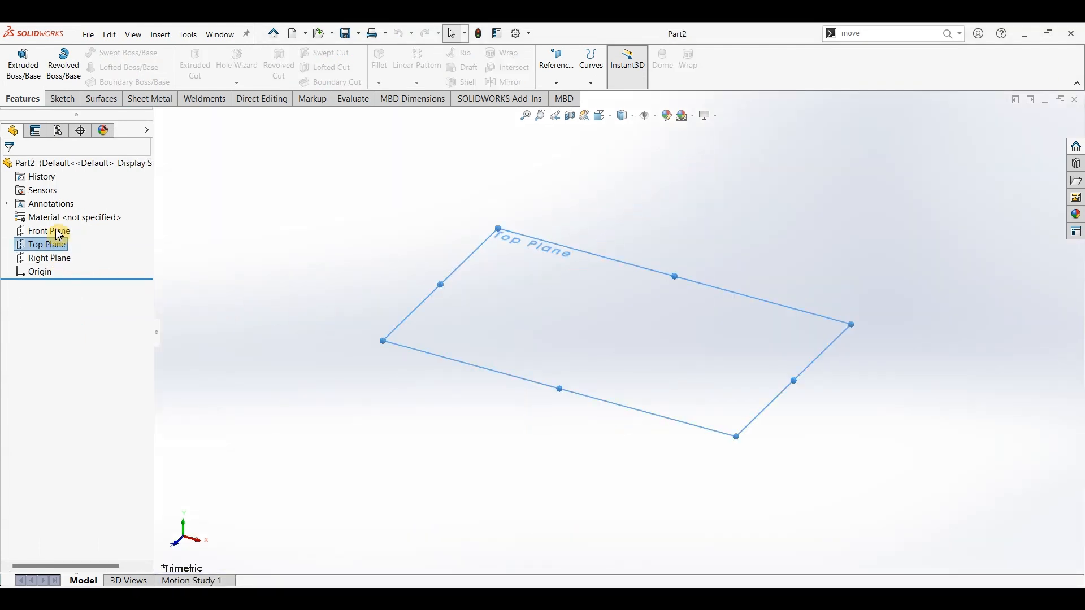
{"action": "left_click", "coordinate": [62, 100]}
{"action": "left_click", "coordinate": [17, 61]}
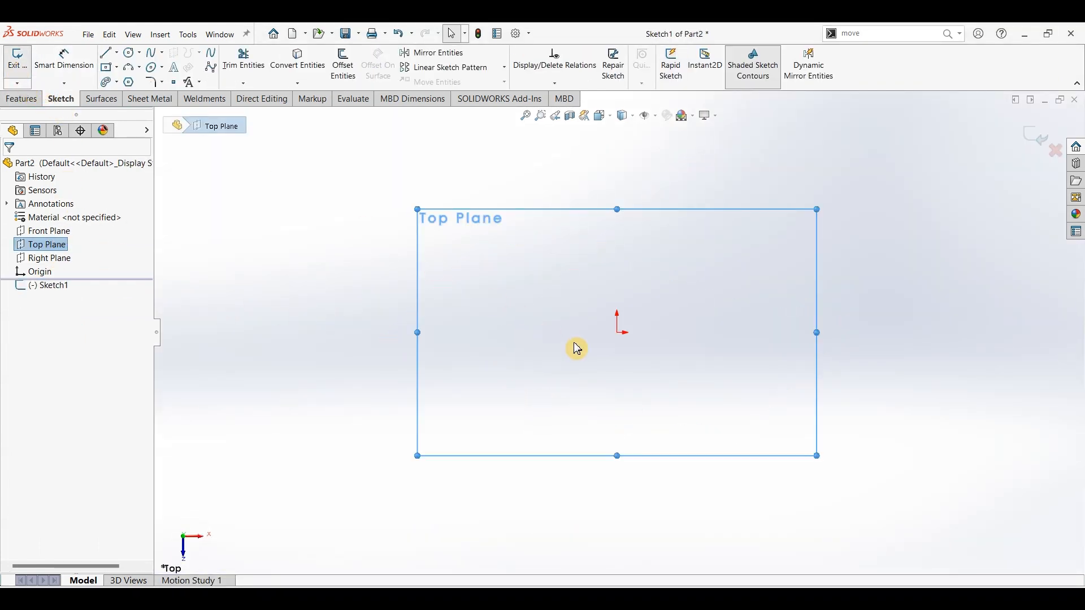
{"action": "left_click", "coordinate": [131, 53]}
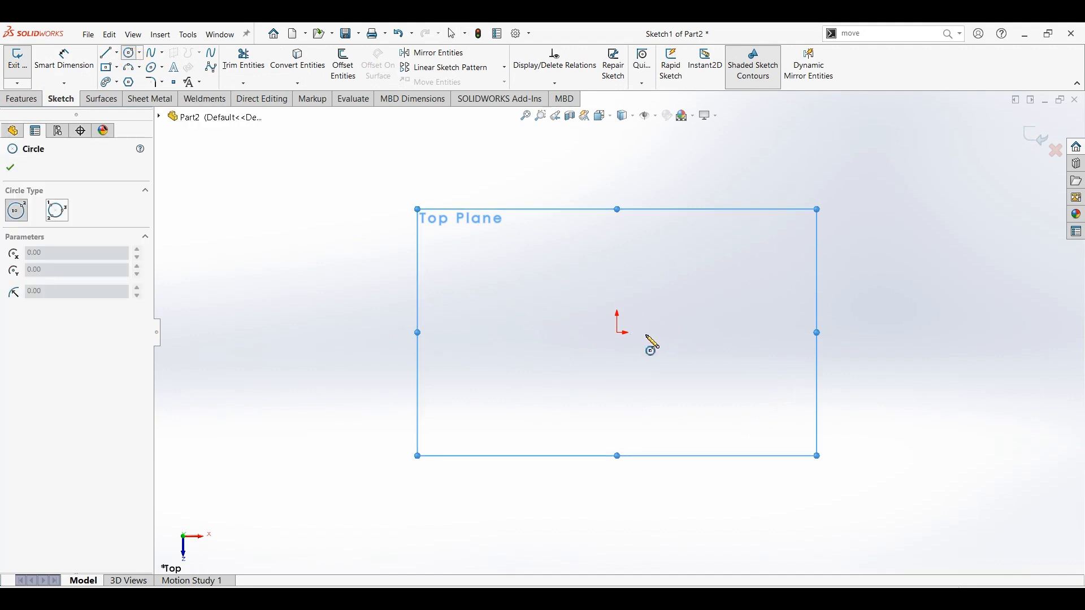
{"action": "left_click", "coordinate": [618, 333]}
{"action": "left_click", "coordinate": [662, 310]}
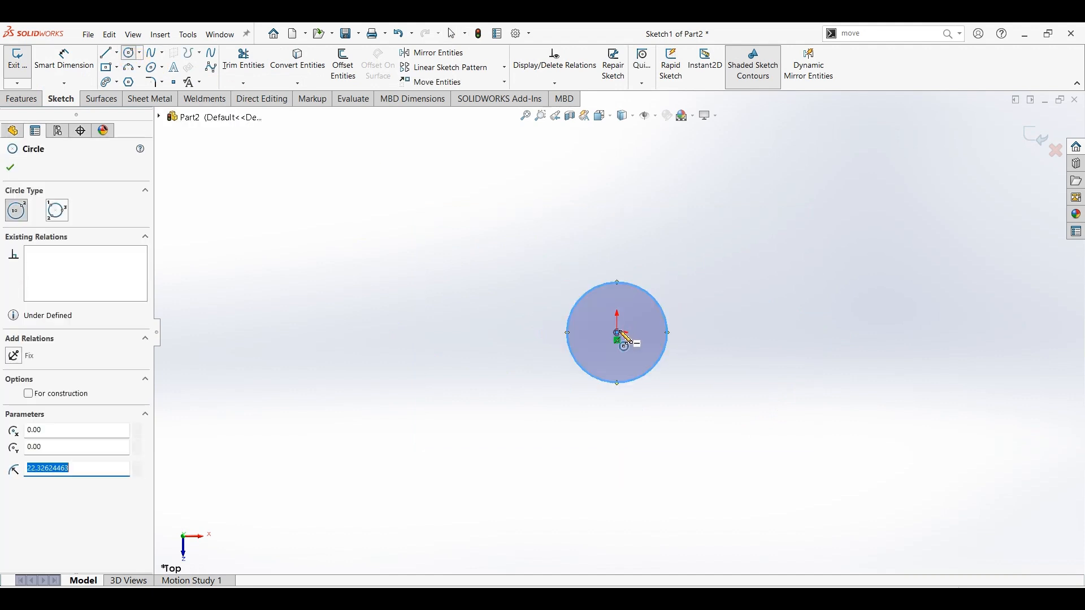
{"action": "left_click", "coordinate": [617, 332]}
{"action": "left_click", "coordinate": [686, 286]}
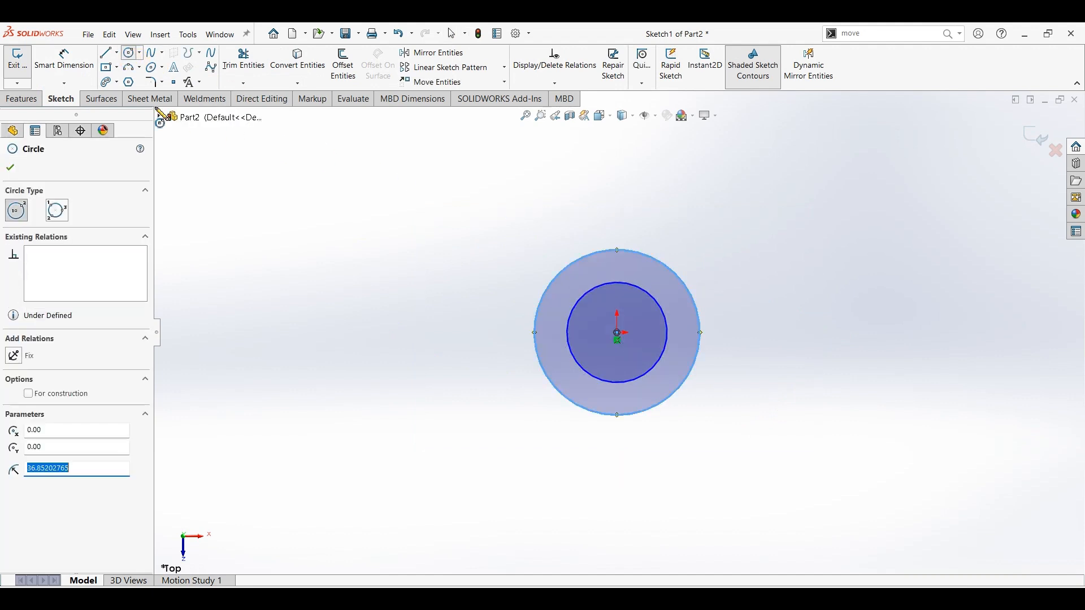
- Dimension the inner circle at the origin to 29 mm diameter and the outer circle to 45 mm
{"action": "left_click", "coordinate": [63, 59]}
{"action": "left_click", "coordinate": [584, 308]}
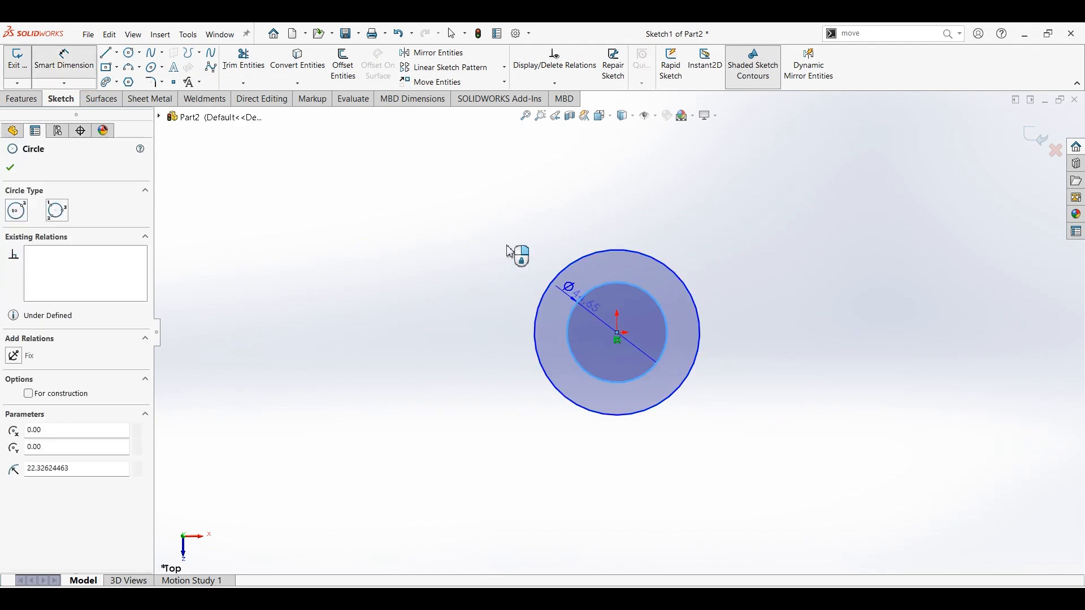
{"action": "left_click", "coordinate": [507, 252]}
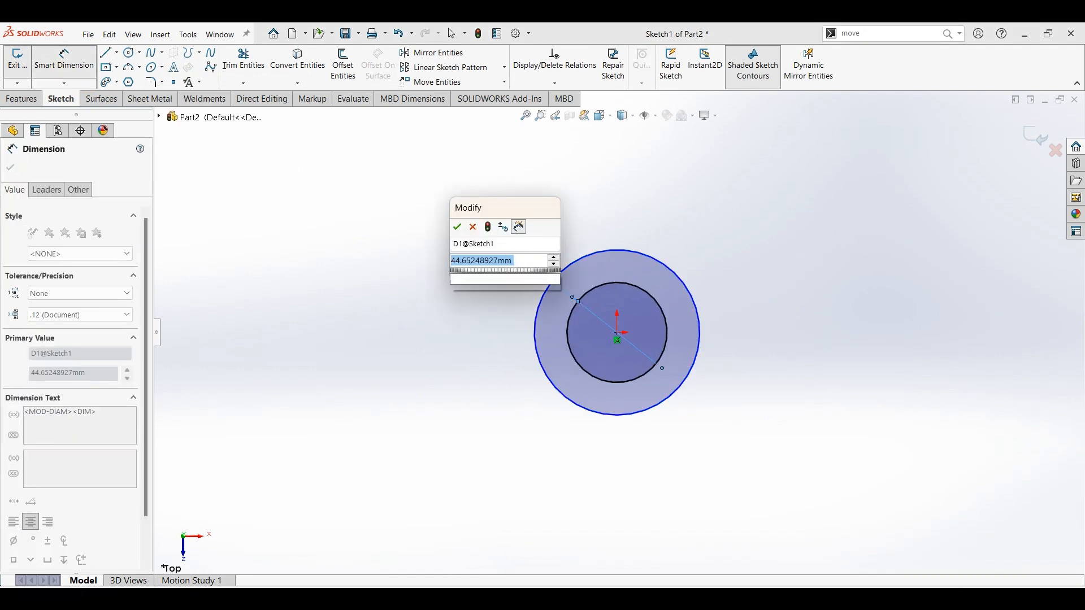
{"action": "type", "text": "29"}
{"action": "key", "text": "Return"}
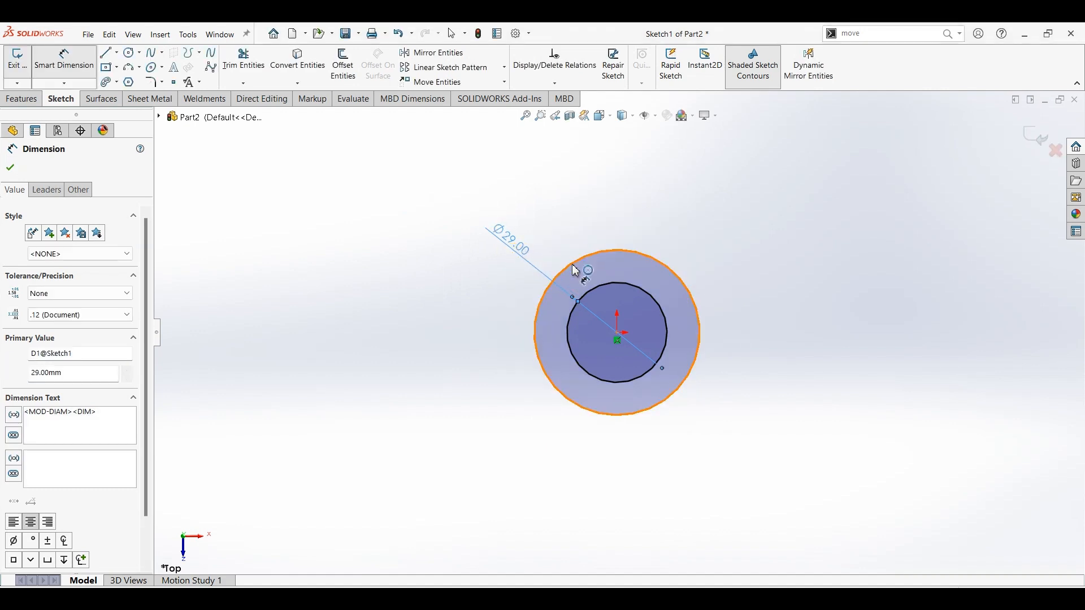
{"action": "left_click", "coordinate": [572, 266]}
{"action": "left_click", "coordinate": [562, 229]}
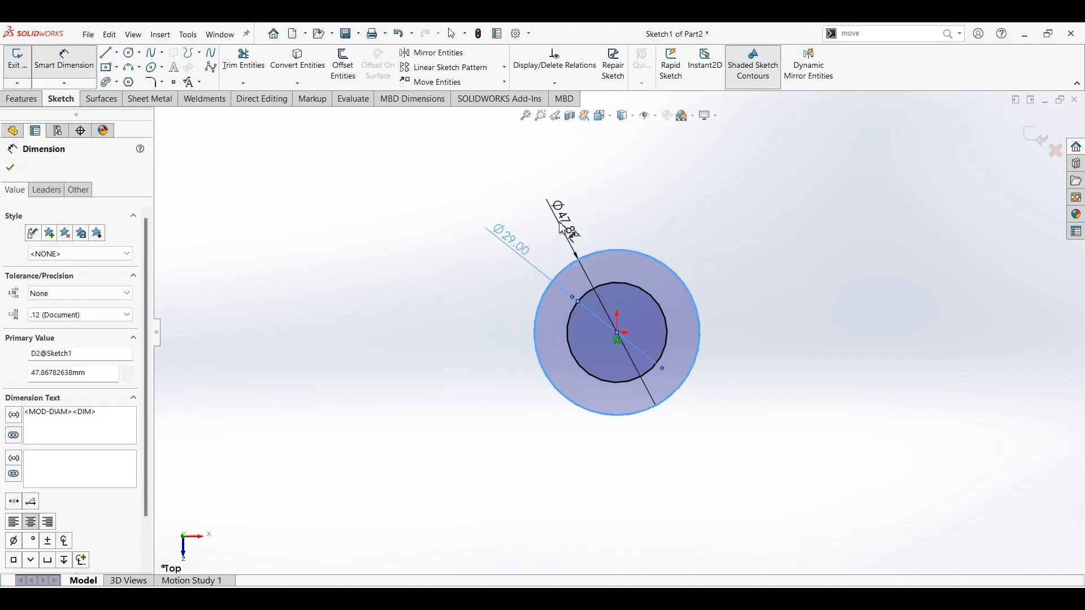
{"action": "type", "text": "45"}
{"action": "key", "text": "Return"}
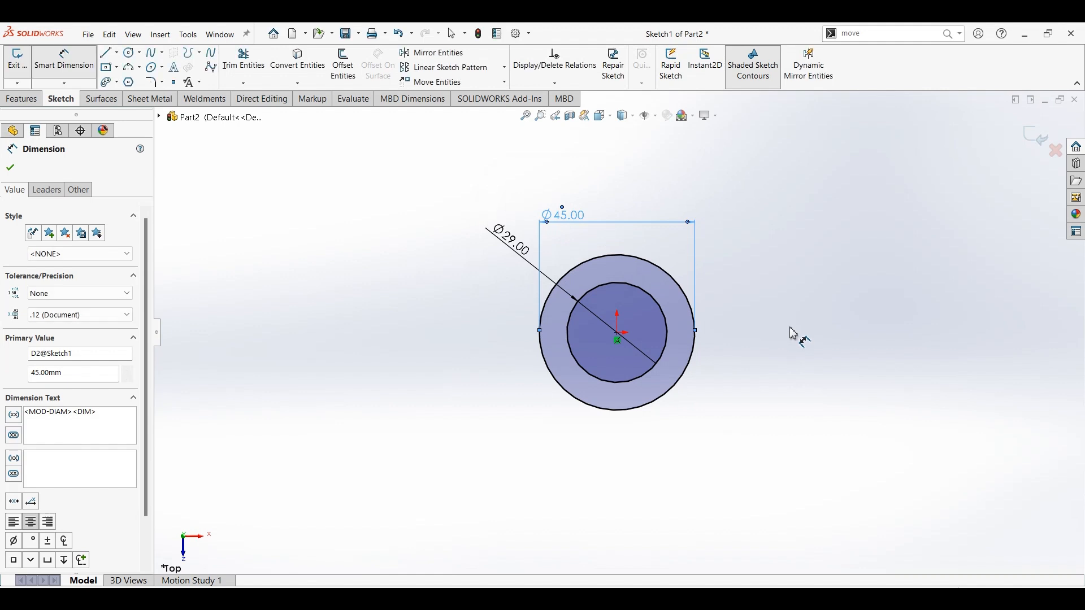
- Sketch two centerlines from the origin, one horizontal about 133 mm long and one sloping up to the right
{"action": "scroll", "coordinate": [790, 322], "scroll_direction": "up", "scroll_amount": 4}
{"action": "scroll", "coordinate": [859, 283], "scroll_direction": "down", "scroll_amount": 3}
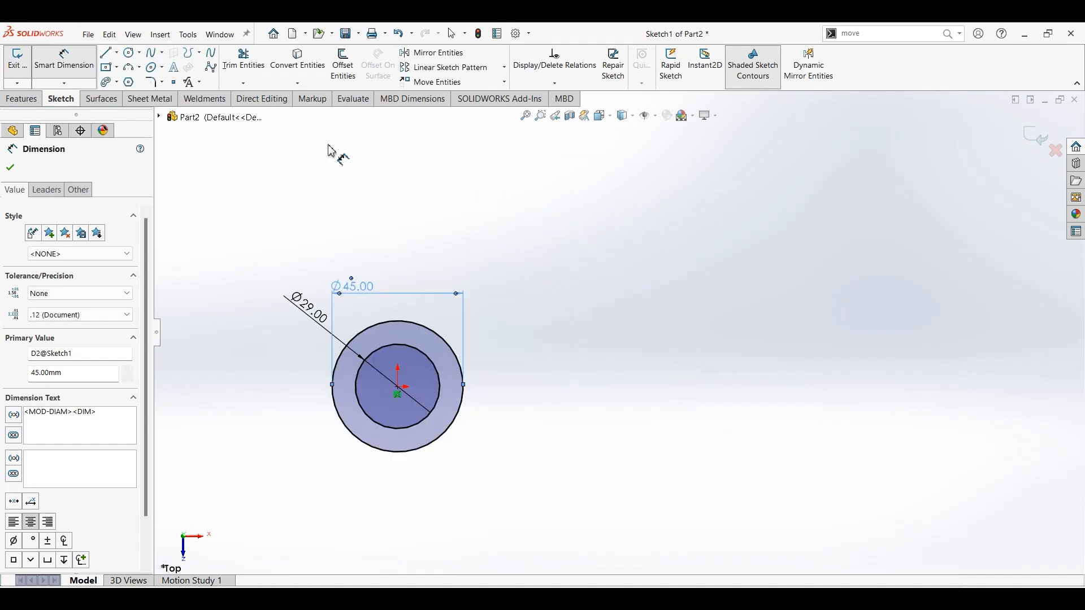
{"action": "left_click", "coordinate": [119, 54]}
{"action": "left_click", "coordinate": [138, 80]}
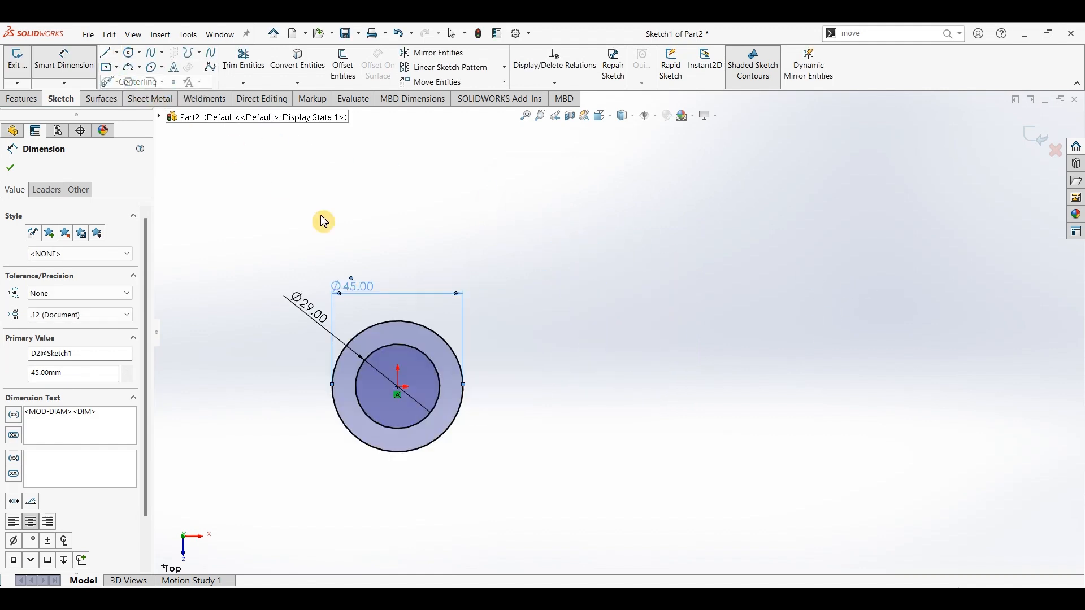
{"action": "left_click", "coordinate": [398, 388]}
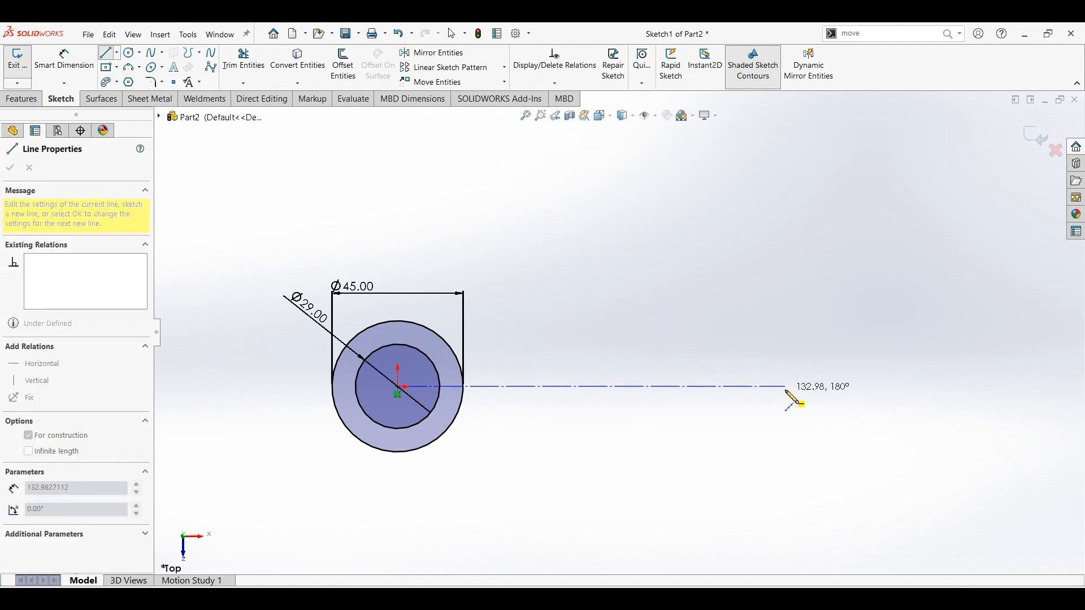
{"action": "left_click", "coordinate": [785, 388]}
{"action": "double_click", "coordinate": [806, 239]}
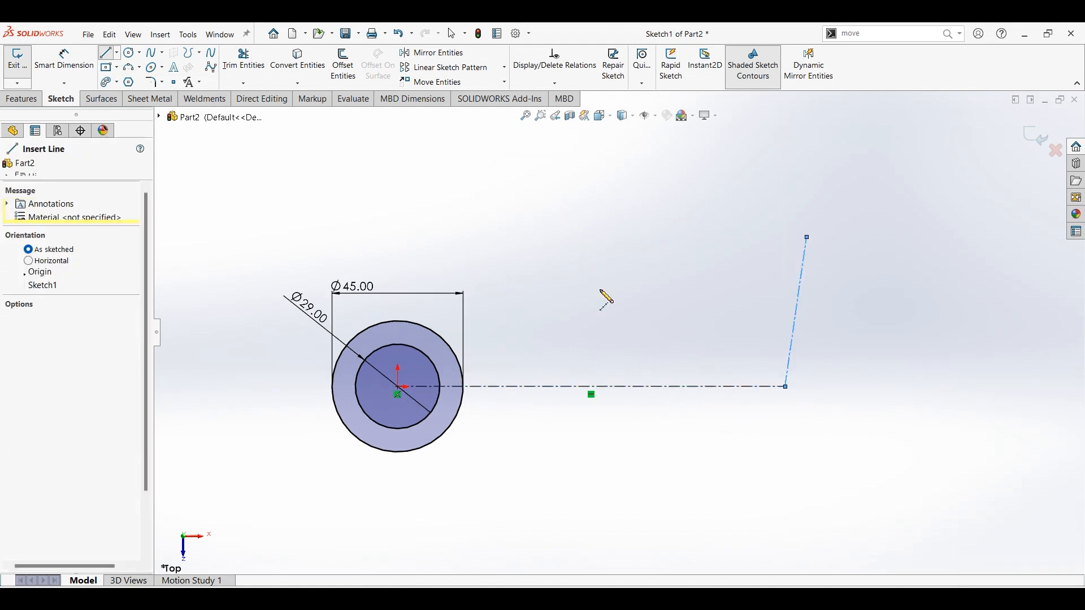
{"action": "left_click", "coordinate": [398, 387]}
{"action": "left_click", "coordinate": [682, 186]}
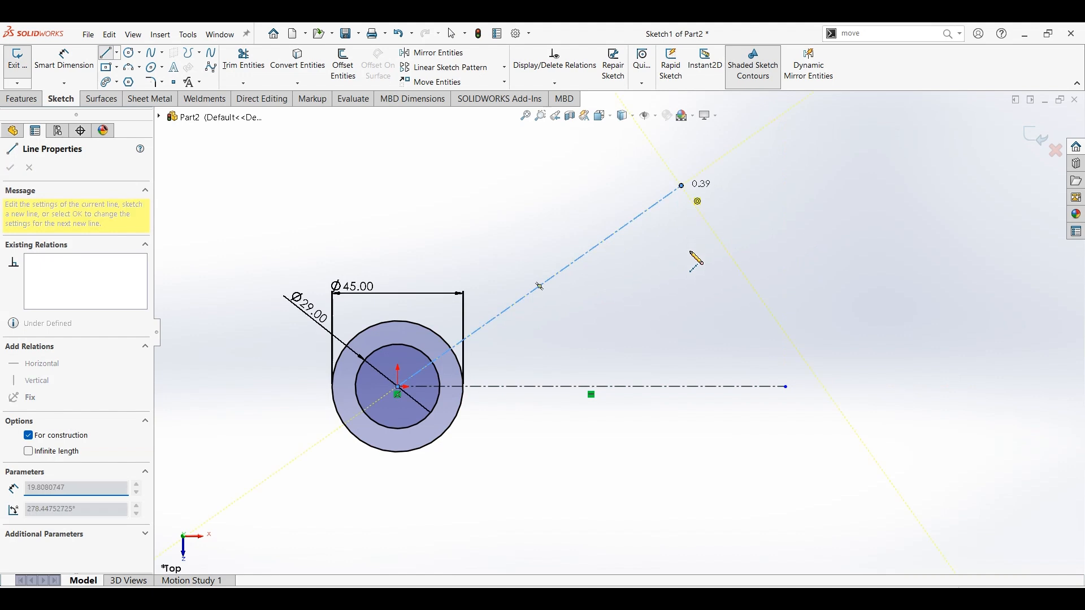
{"action": "double_click", "coordinate": [690, 253]}
- Dimension the horizontal centerline to a length of 127 mm
{"action": "left_click", "coordinate": [65, 59]}
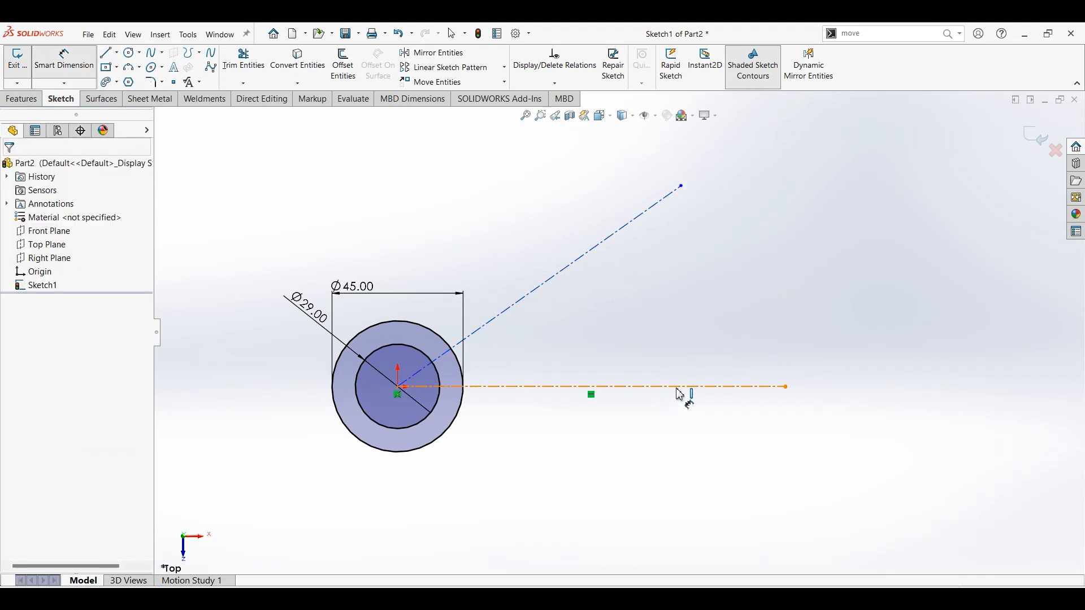
{"action": "left_click", "coordinate": [594, 387]}
{"action": "left_click", "coordinate": [594, 445]}
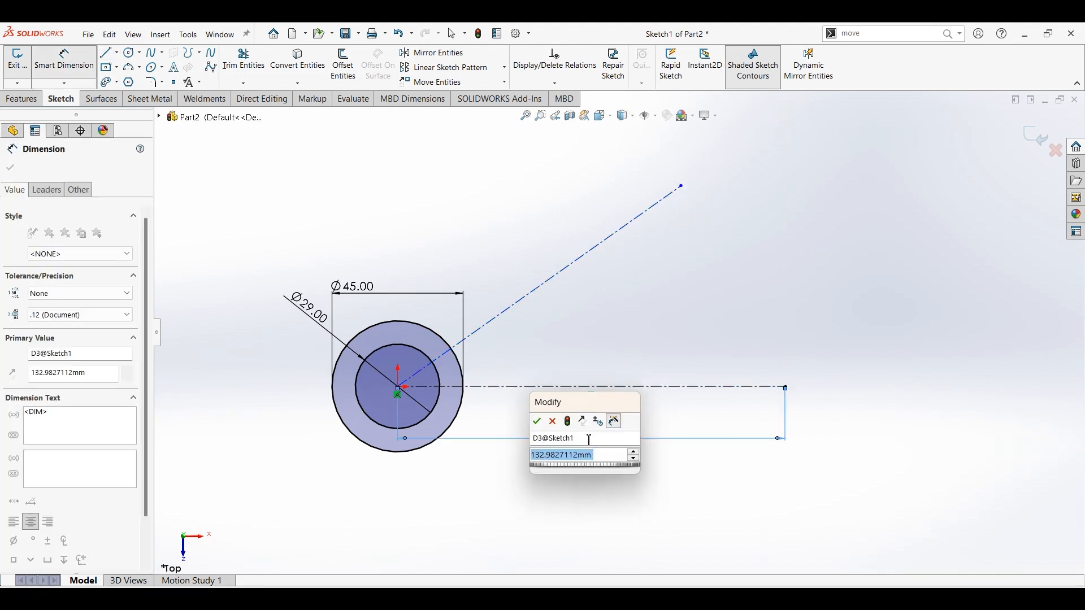
{"action": "type", "text": "127"}
{"action": "key", "text": "Return"}
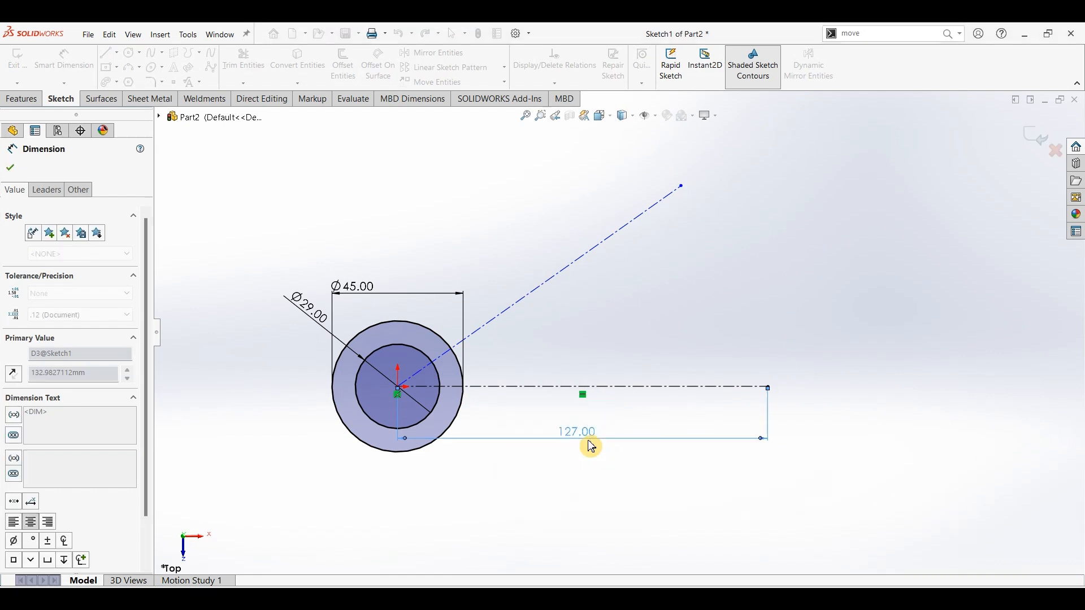
{"action": "key", "text": "Escape"}
{"action": "key", "text": "Escape"}
- Add an equal-length relation between the horizontal and sloping centerlines
{"action": "left_click", "coordinate": [622, 387]}
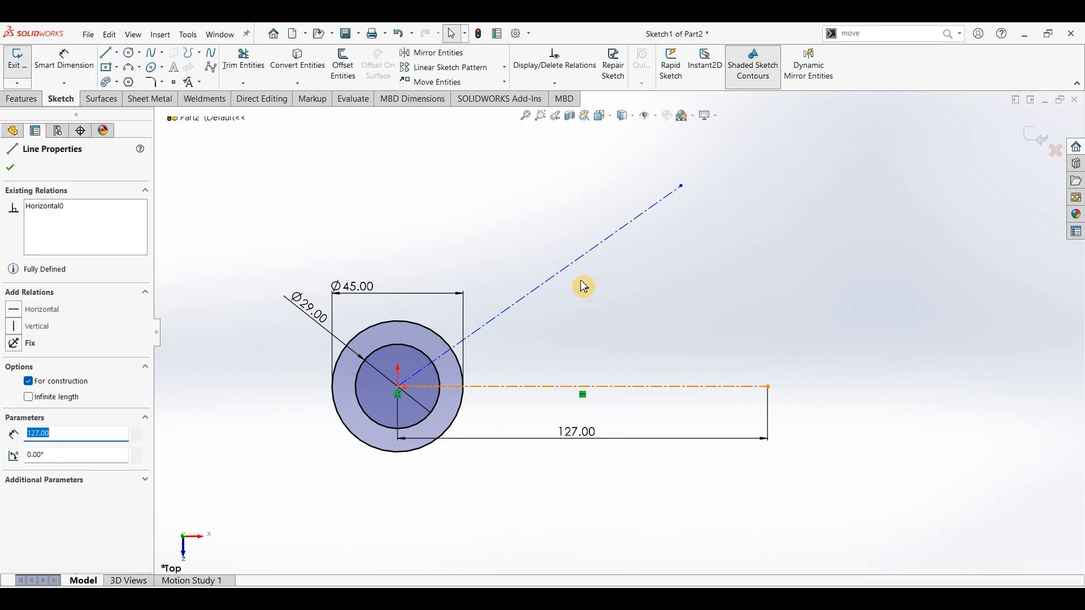
{"action": "left_click", "coordinate": [577, 271], "text": "ctrl"}
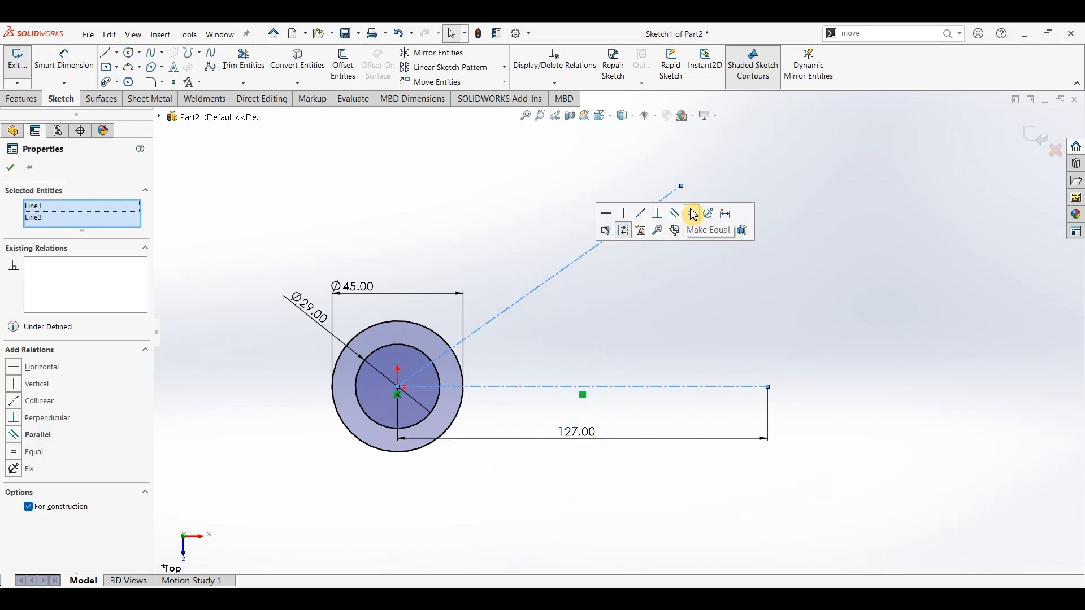
{"action": "left_click", "coordinate": [694, 215]}
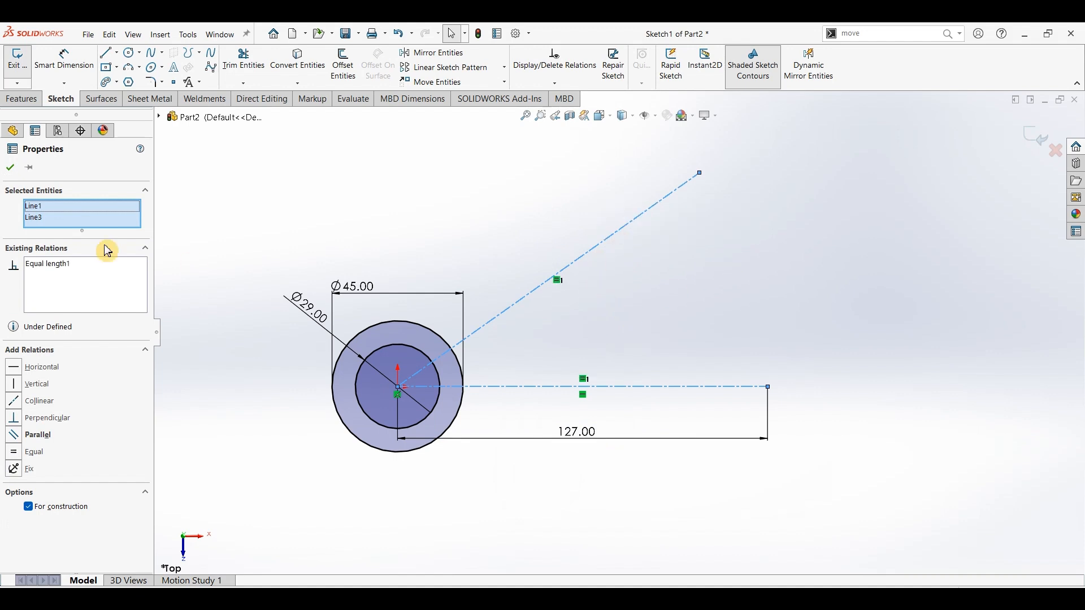
{"action": "left_click", "coordinate": [11, 168]}
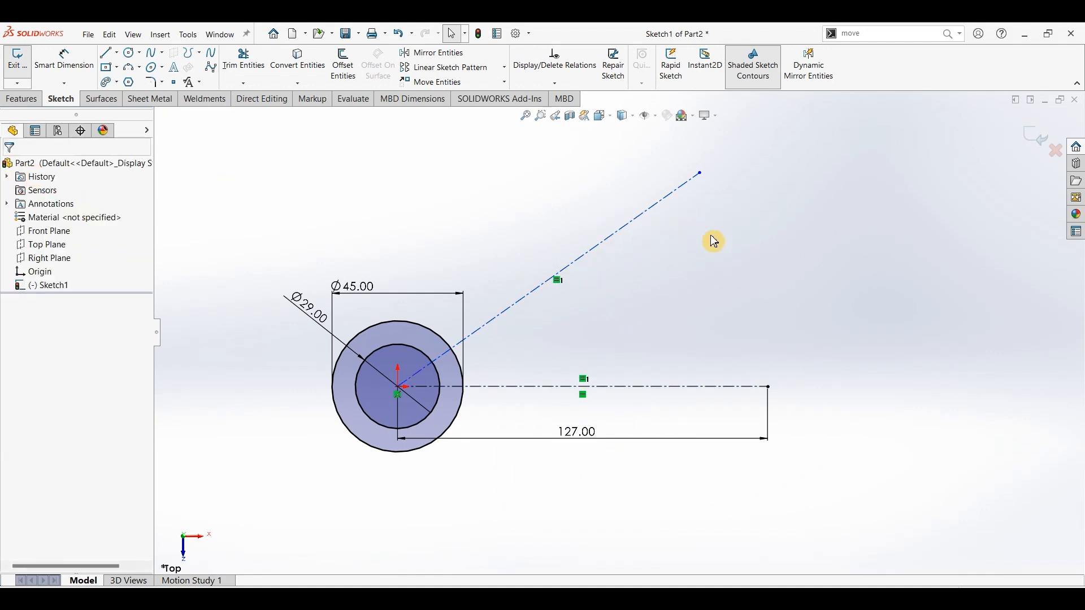
- Dimension the angle between the sloping and horizontal centerlines to 60°
{"action": "left_click", "coordinate": [62, 61]}
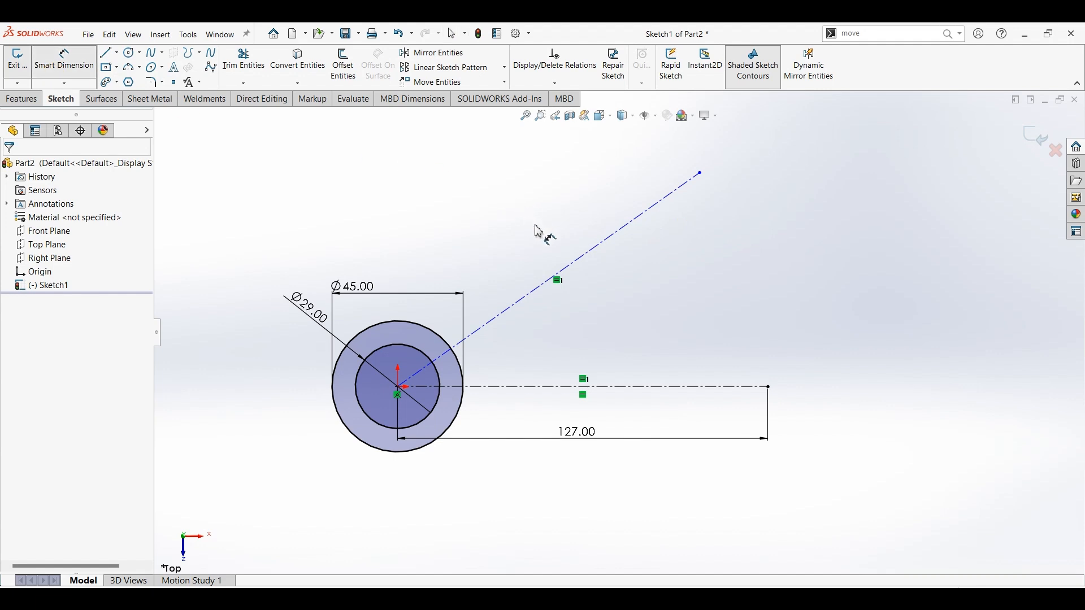
{"action": "left_click", "coordinate": [586, 263]}
{"action": "left_click", "coordinate": [622, 387]}
{"action": "left_click", "coordinate": [605, 324]}
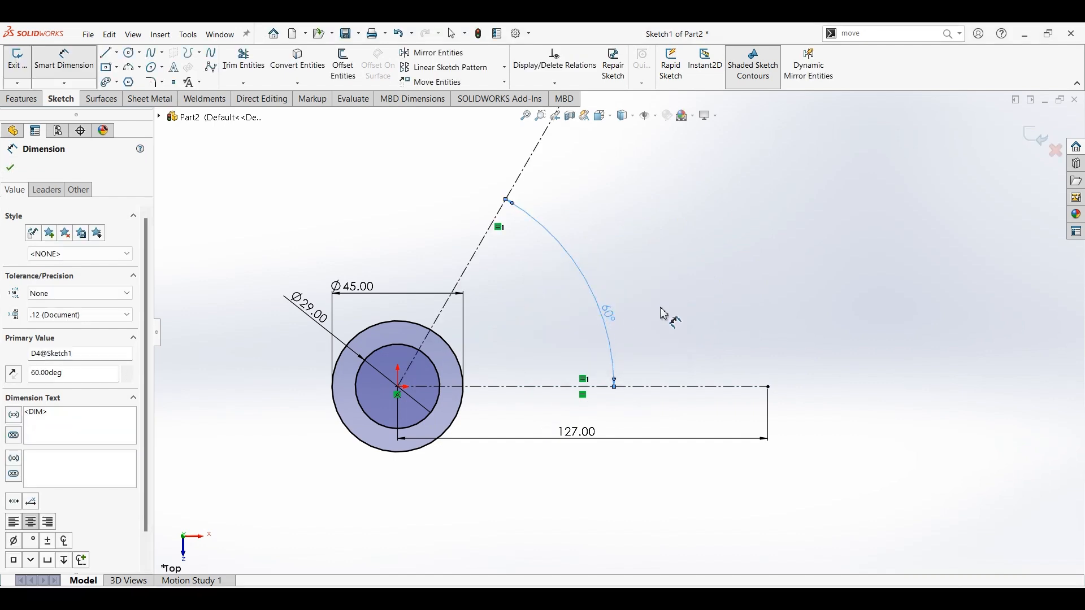
{"action": "scroll", "coordinate": [700, 276], "scroll_direction": "up", "scroll_amount": 4}
{"action": "key", "text": "Escape"}
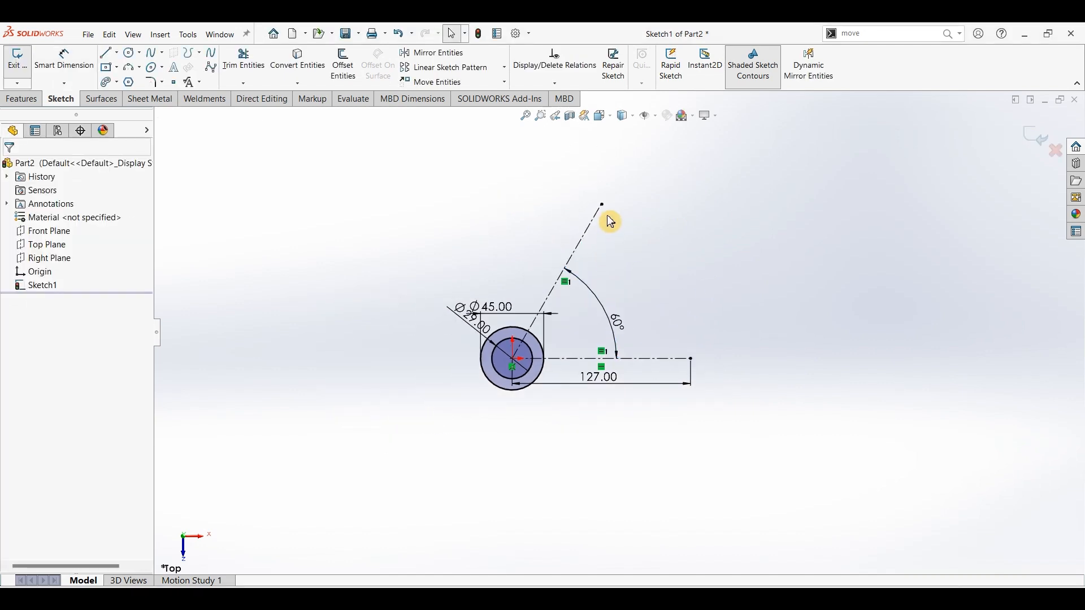
- Sketch two concentric circles at the free end of each centerline, those on the sloping one about 22 mm and 41 mm in diameter
{"action": "left_click", "coordinate": [132, 52]}
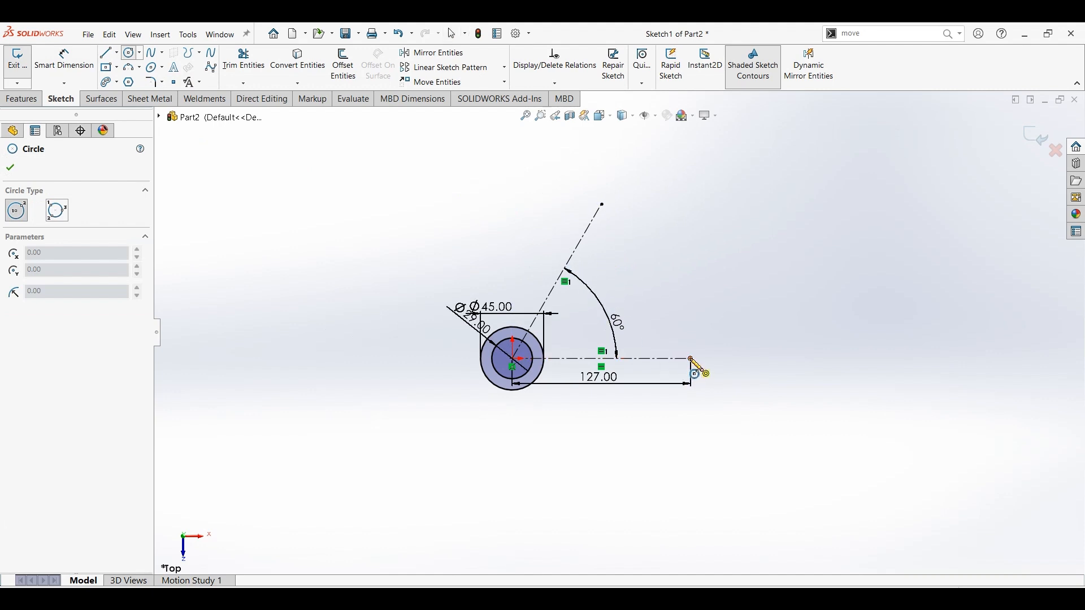
{"action": "left_click", "coordinate": [690, 359]}
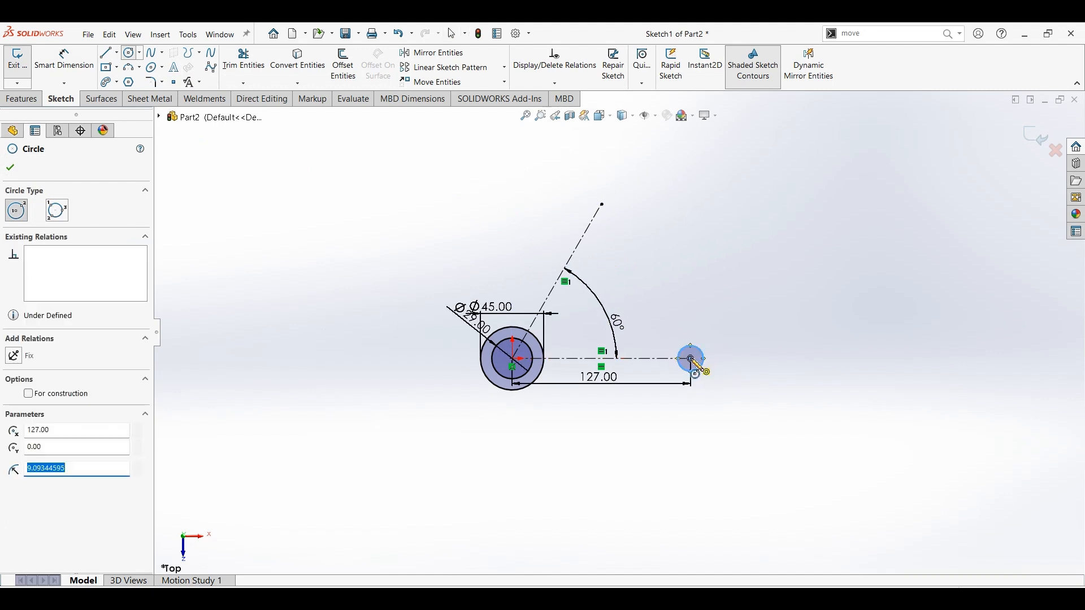
{"action": "left_click", "coordinate": [711, 344]}
{"action": "left_click", "coordinate": [602, 204]}
{"action": "left_click", "coordinate": [615, 208]}
{"action": "left_click", "coordinate": [603, 204]}
{"action": "left_click", "coordinate": [625, 185]}
- Dimension the inner circle at the end of the sloping centerline to 13 mm diameter
{"action": "left_click", "coordinate": [64, 59]}
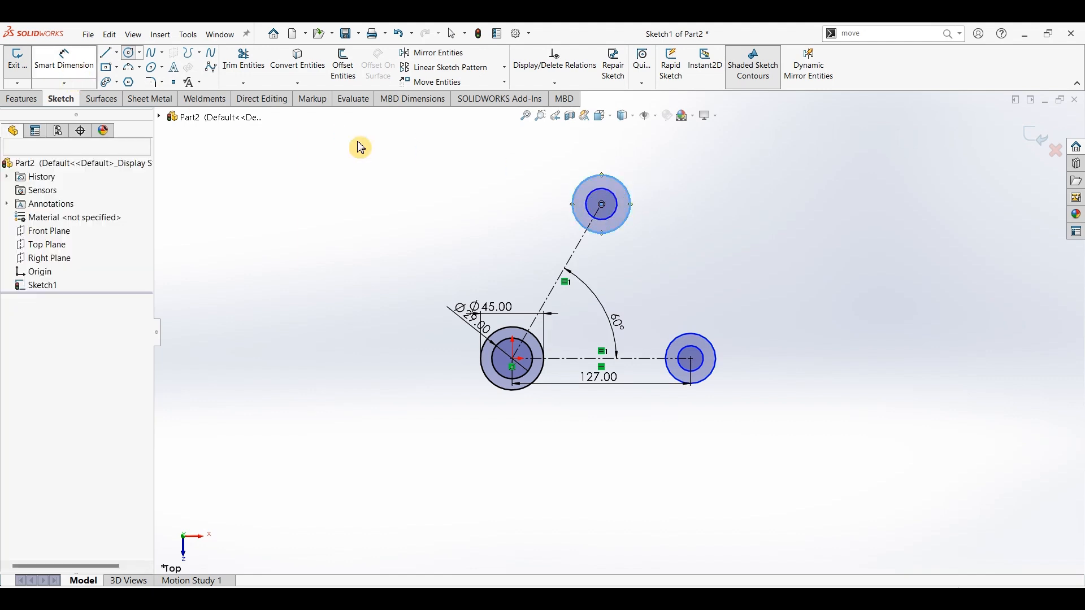
{"action": "left_click", "coordinate": [611, 197]}
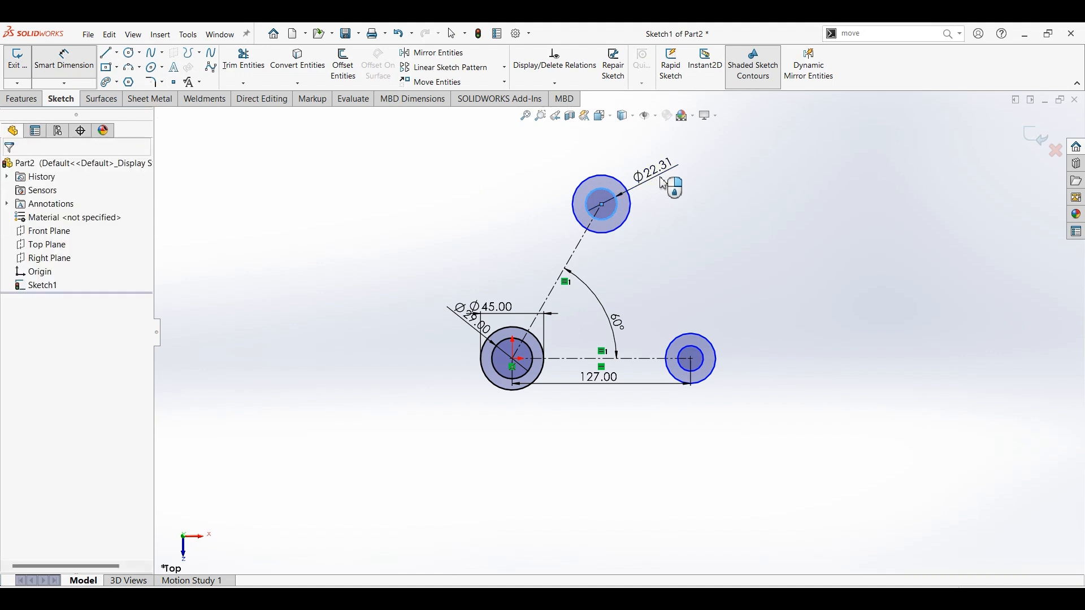
{"action": "left_click", "coordinate": [664, 184]}
{"action": "type", "text": "13"}
{"action": "key", "text": "Return"}
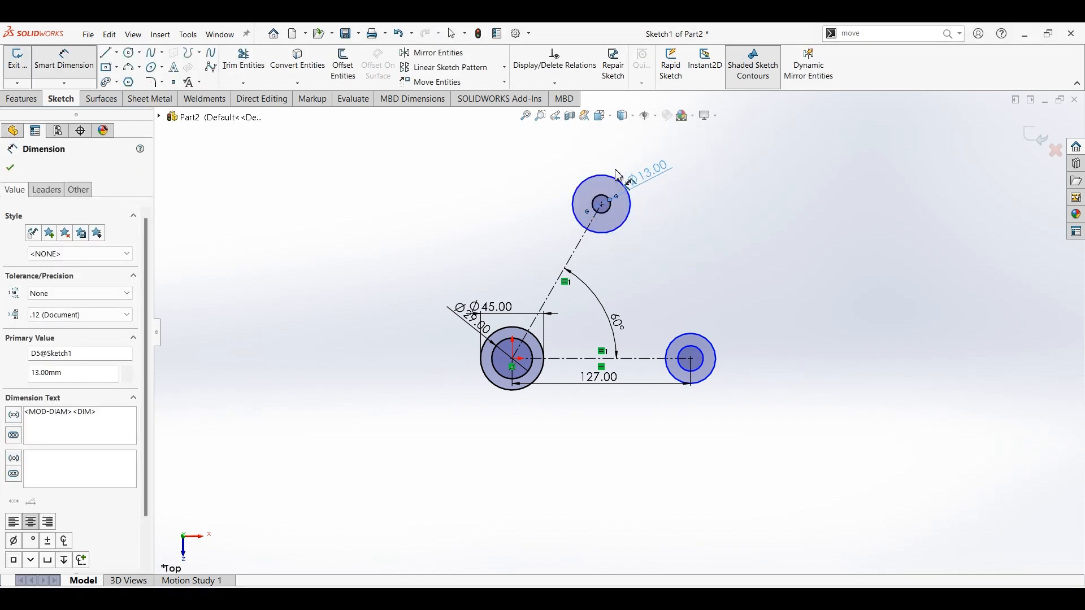
- Dimension the outer circle at the end of the sloping centerline to 25 mm diameter
{"action": "left_click", "coordinate": [618, 180]}
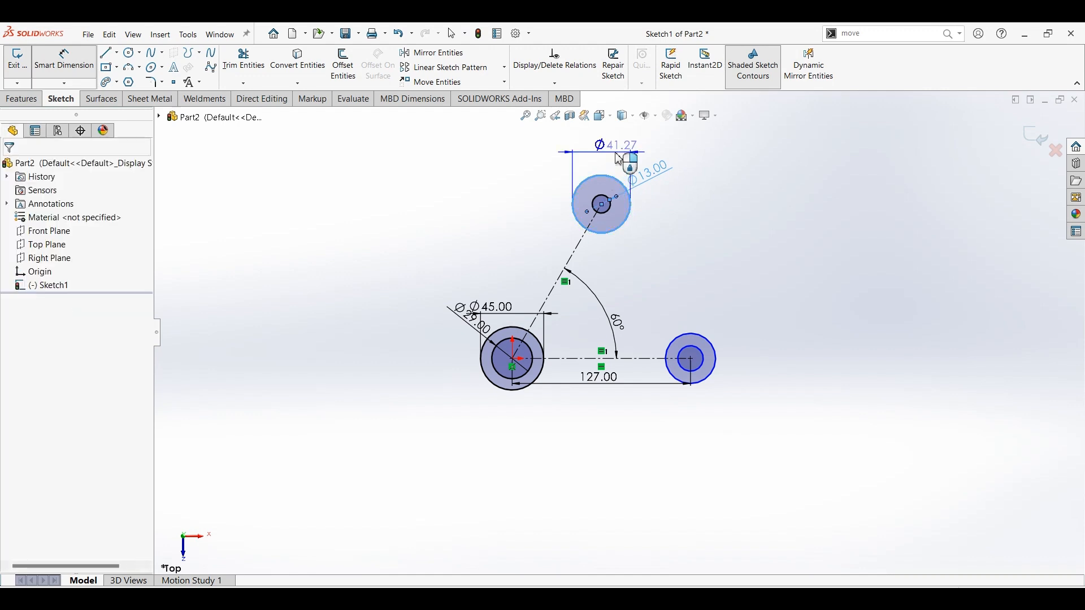
{"action": "left_click", "coordinate": [628, 157]}
{"action": "type", "text": "25"}
{"action": "key", "text": "Return"}
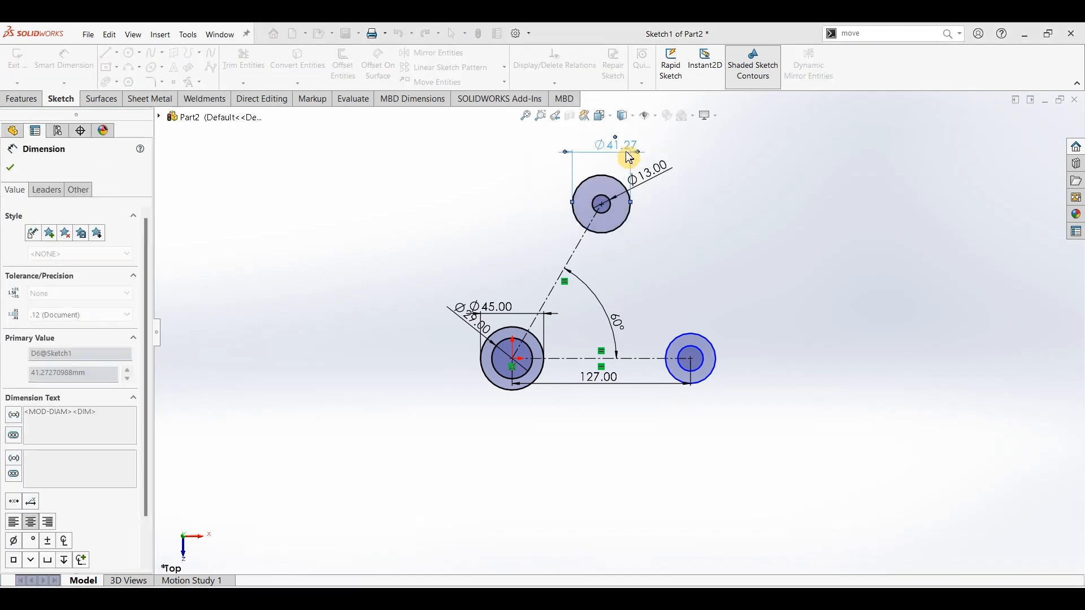
{"action": "key", "text": "z"}
{"action": "key", "text": "Escape"}
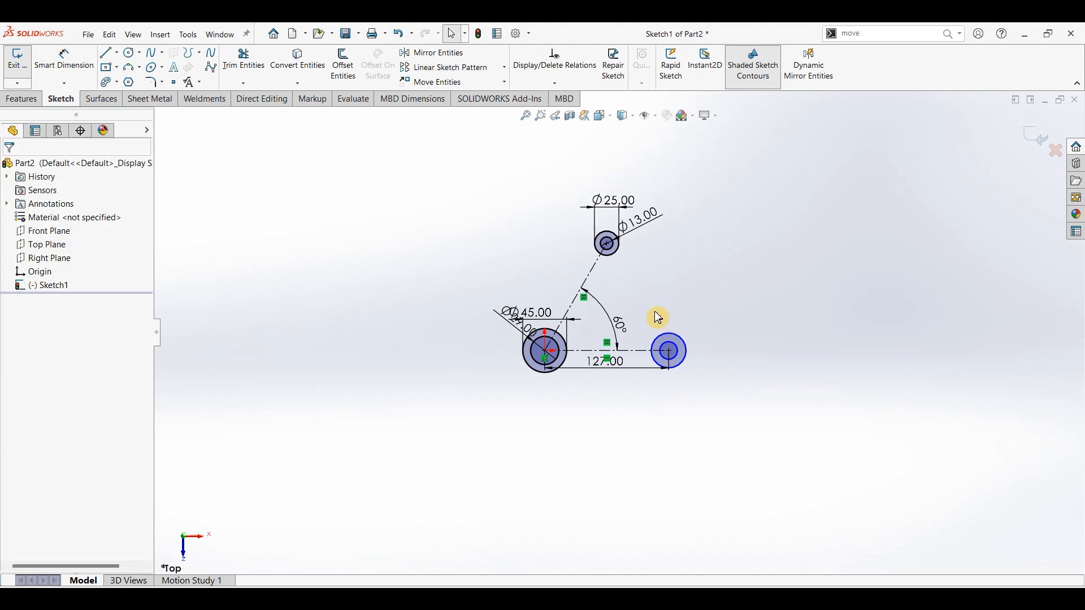
- Add an equal relation between the inner circles at the free ends of the sloping and horizontal centerlines
{"action": "scroll", "coordinate": [656, 314], "scroll_direction": "down", "scroll_amount": 4}
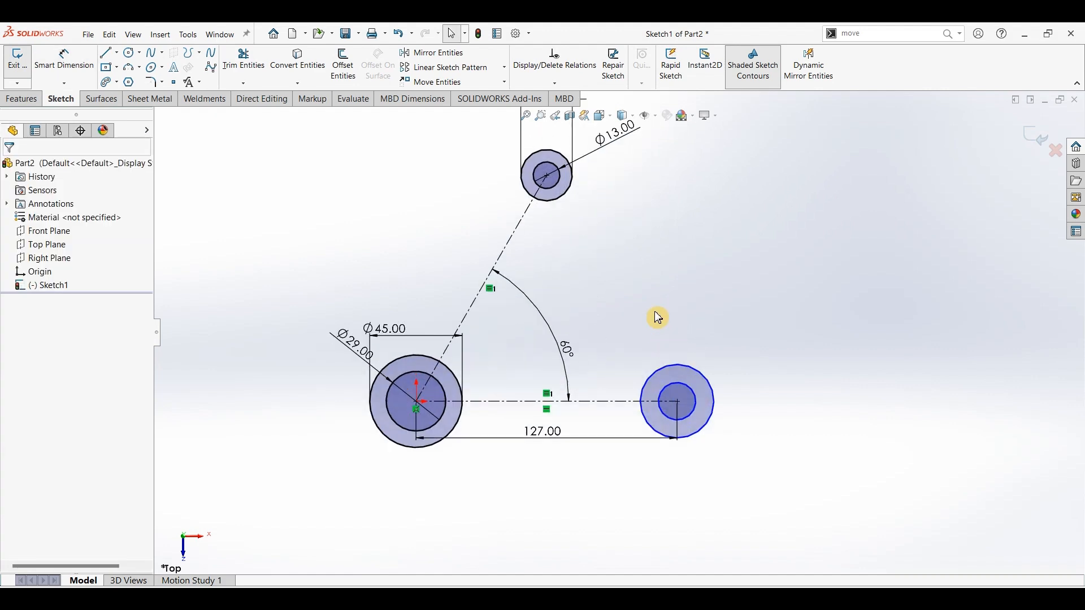
{"action": "left_click", "coordinate": [565, 187]}
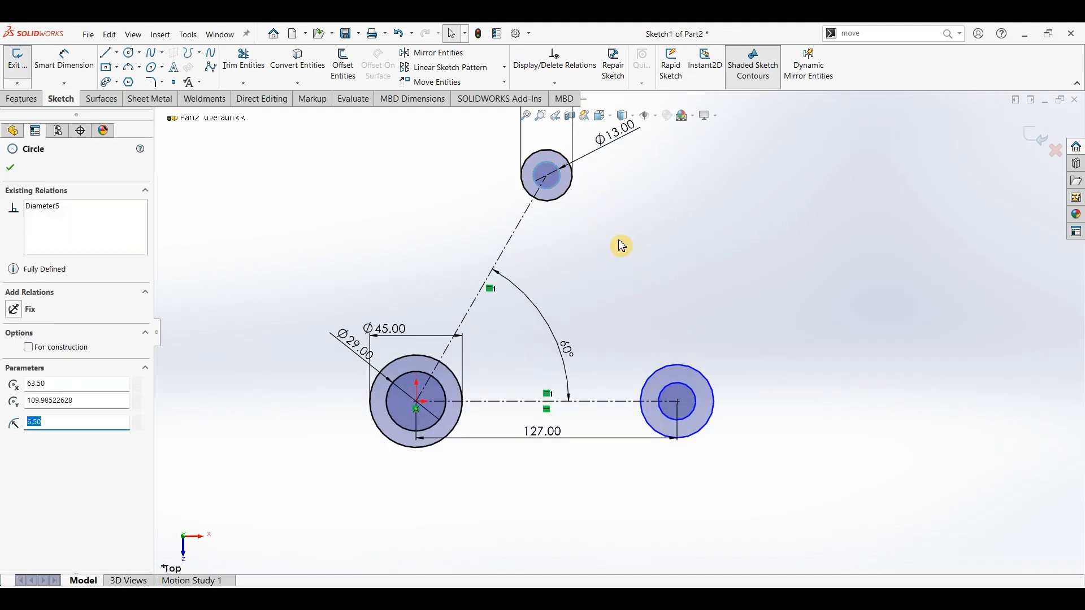
{"action": "left_click", "coordinate": [683, 389], "text": "ctrl"}
{"action": "left_click", "coordinate": [762, 333]}
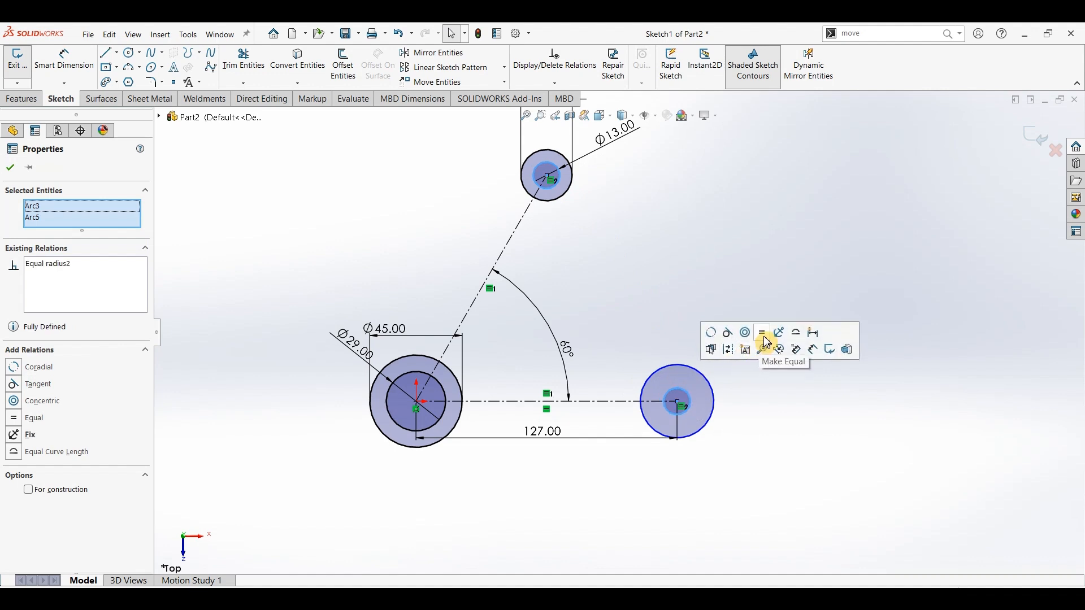
- Make the outer circle at the end of the horizontal centerline equal to the 25 mm outer circle on the sloping one
{"action": "left_click", "coordinate": [578, 198]}
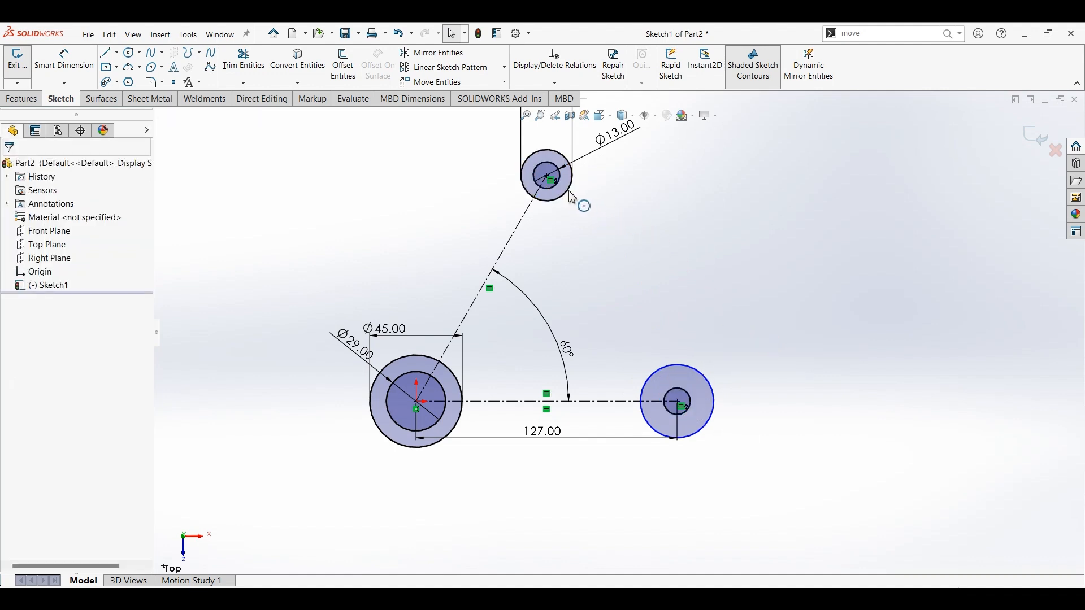
{"action": "left_click", "coordinate": [688, 373], "text": "ctrl"}
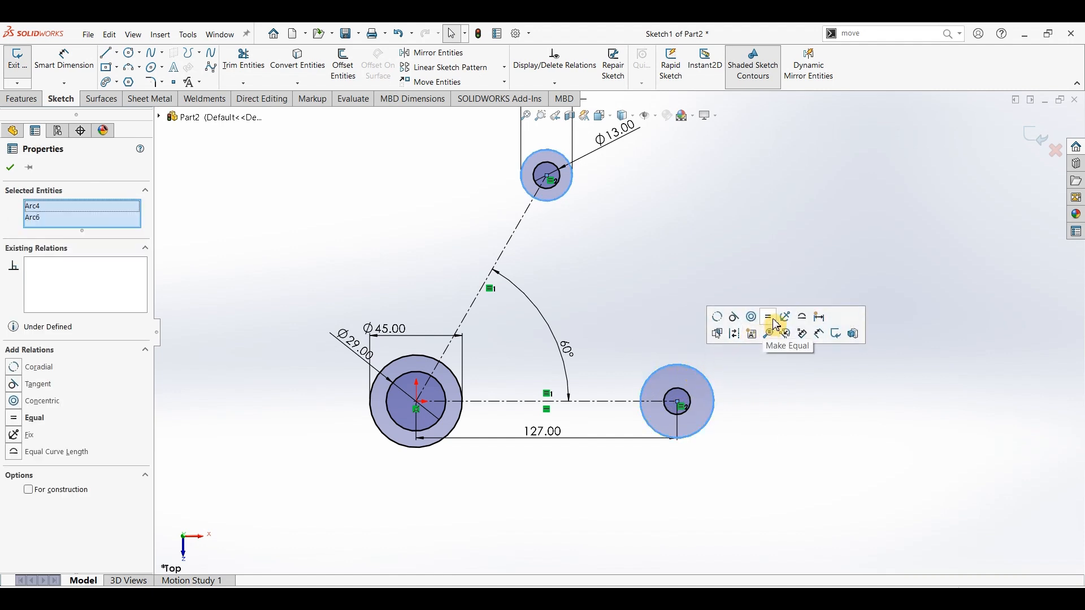
{"action": "left_click", "coordinate": [750, 318]}
{"action": "left_click", "coordinate": [735, 325]}
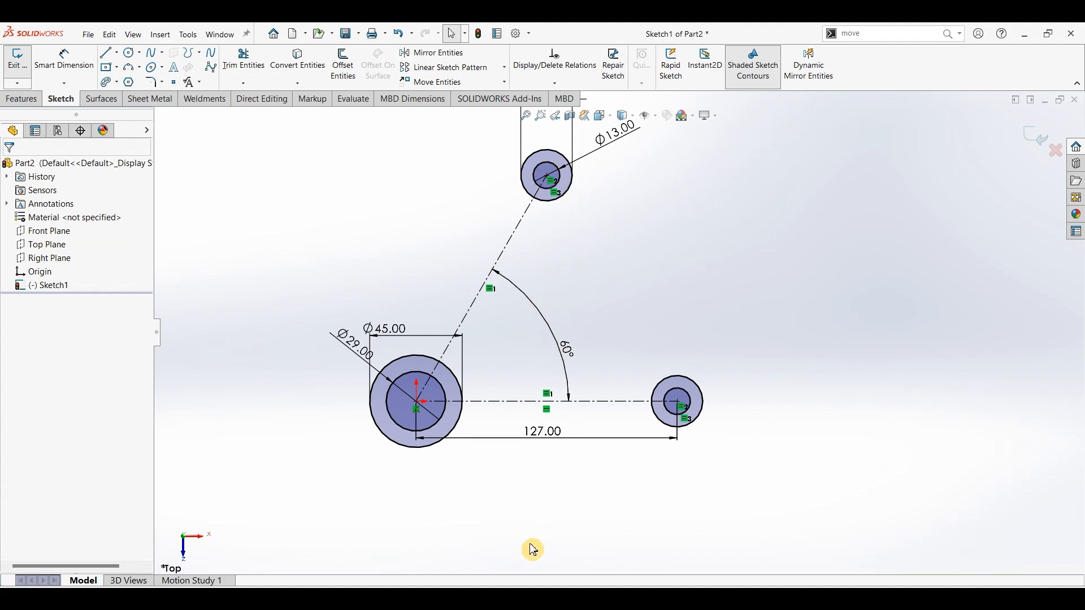
- Check the part drawing, and sketch a line tangent to the 45 mm and 25 mm circles along the sloping arm's outer side
{"action": "key", "text": "alt+Tab"}
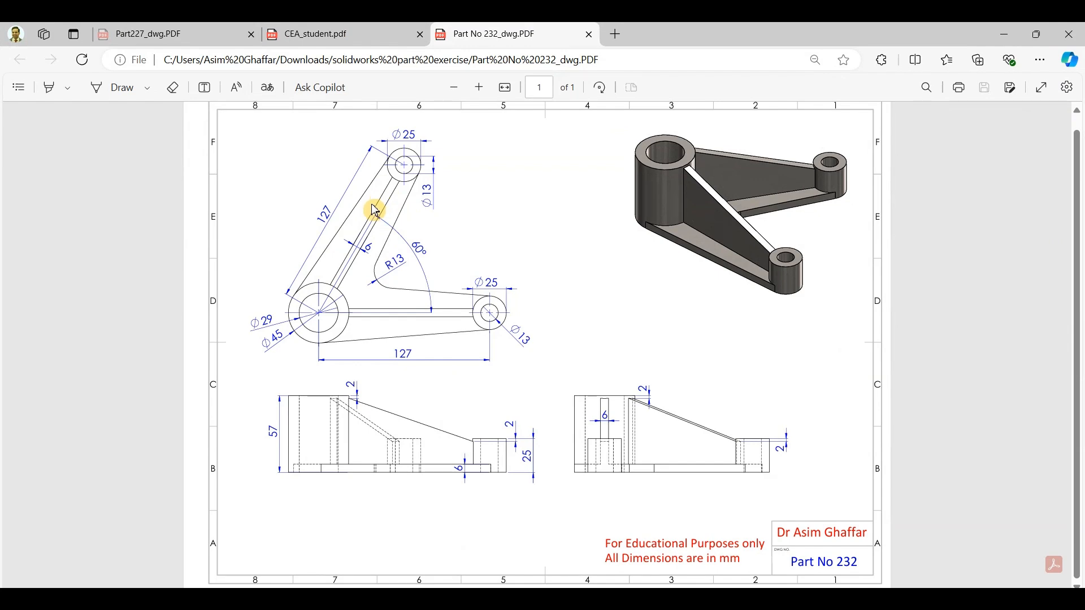
{"action": "left_click", "coordinate": [1005, 34]}
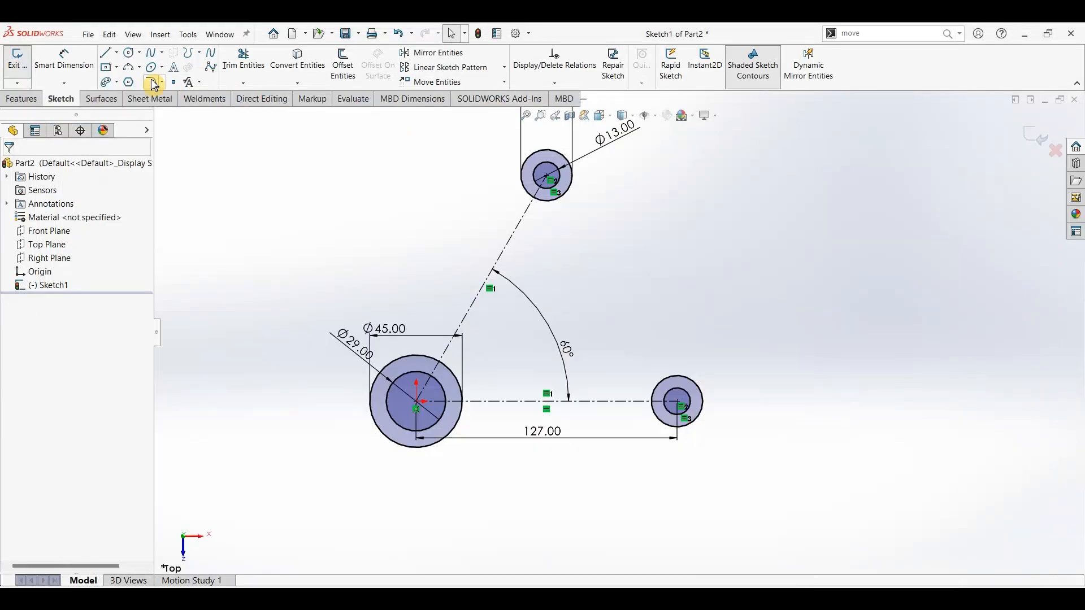
{"action": "left_click", "coordinate": [106, 53]}
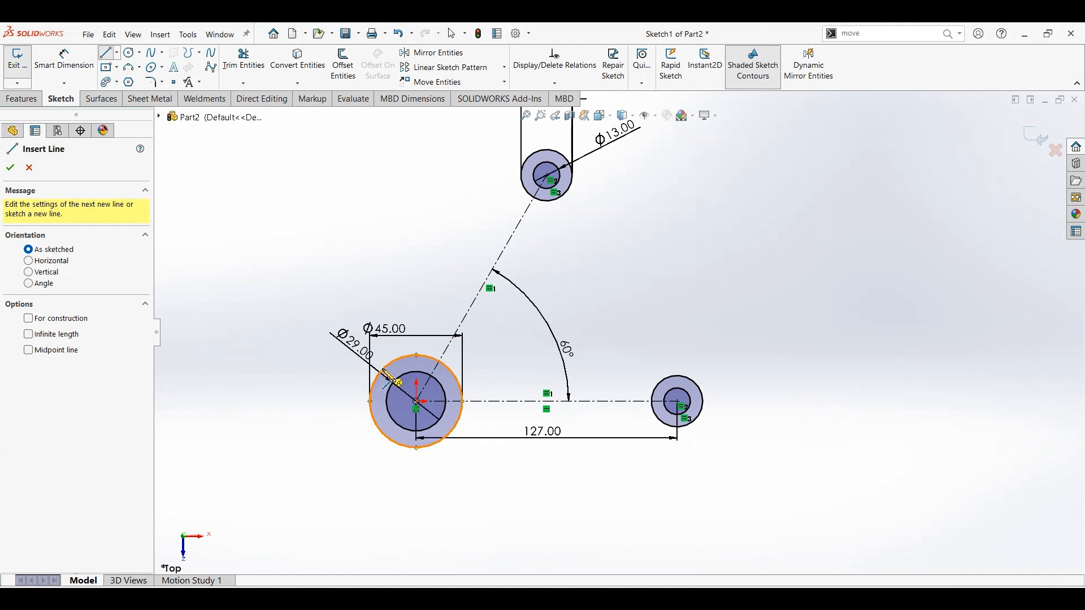
{"action": "left_click", "coordinate": [384, 373]}
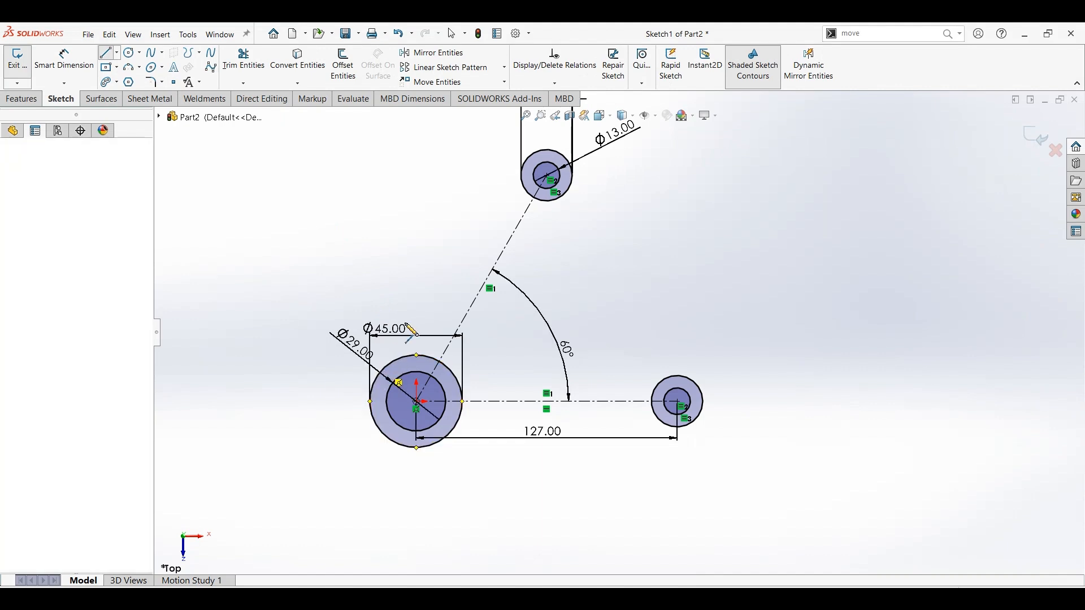
{"action": "left_click", "coordinate": [525, 168]}
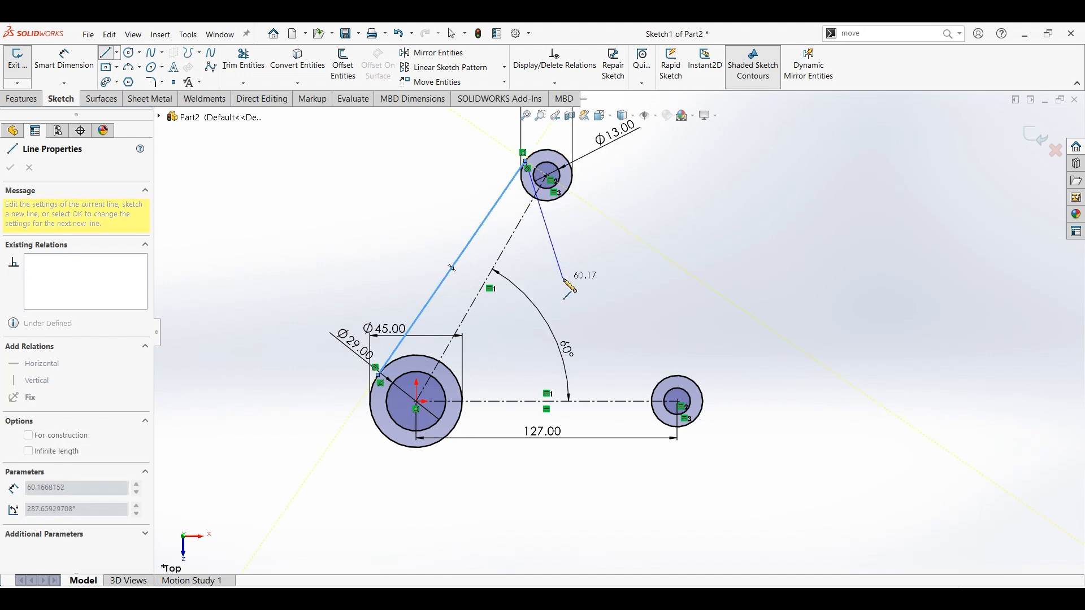
{"action": "key", "text": "Escape"}
{"action": "left_click", "coordinate": [571, 311]}
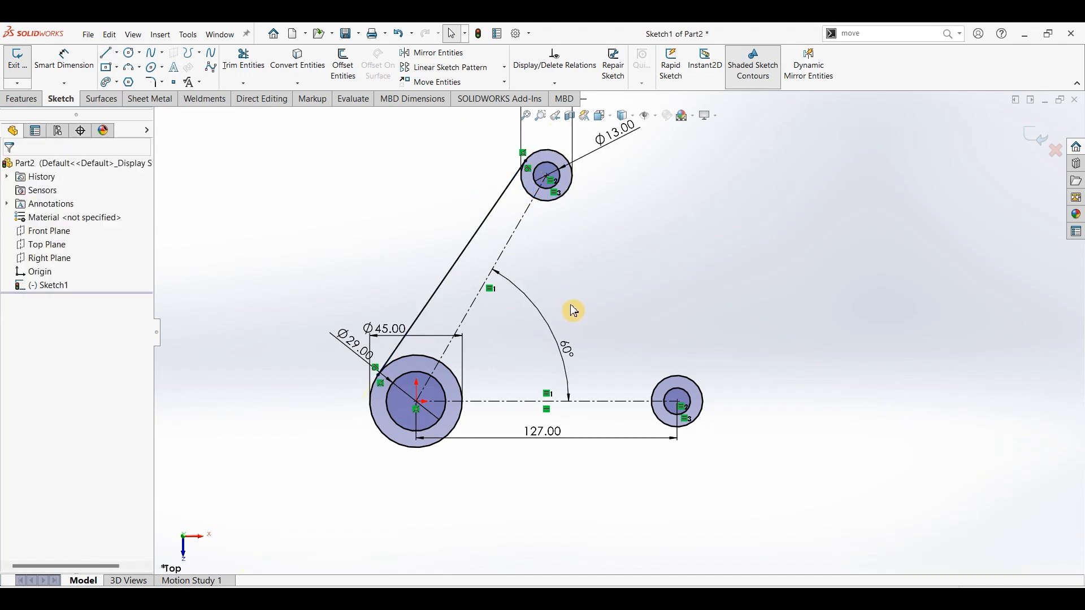
- Sketch a line tangent to the 45 mm circle and the end circle along the lower side of the horizontal arm
{"action": "left_click", "coordinate": [106, 52]}
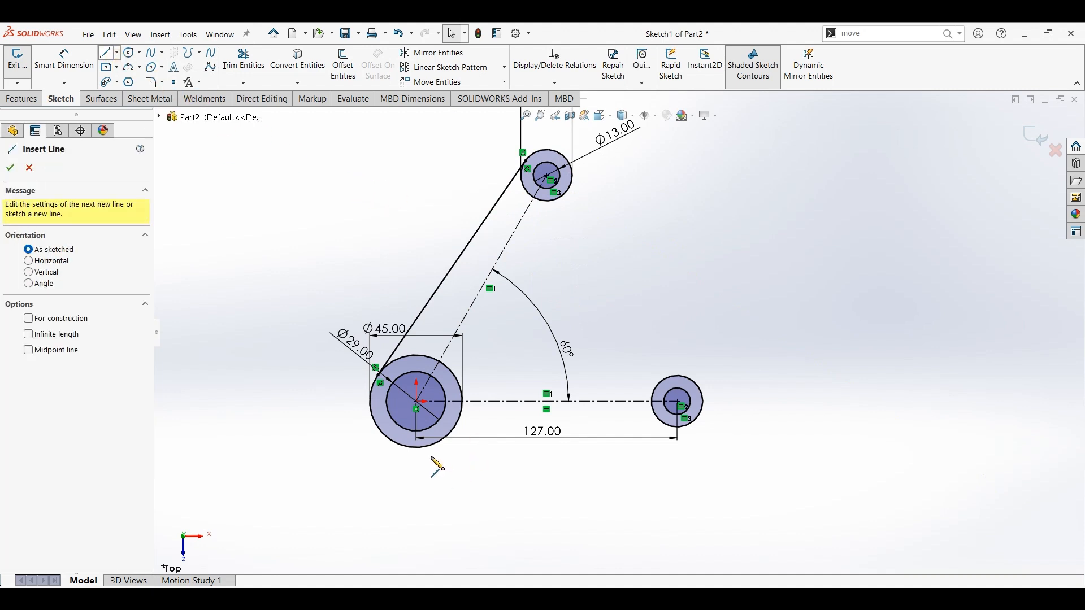
{"action": "left_click", "coordinate": [417, 448]}
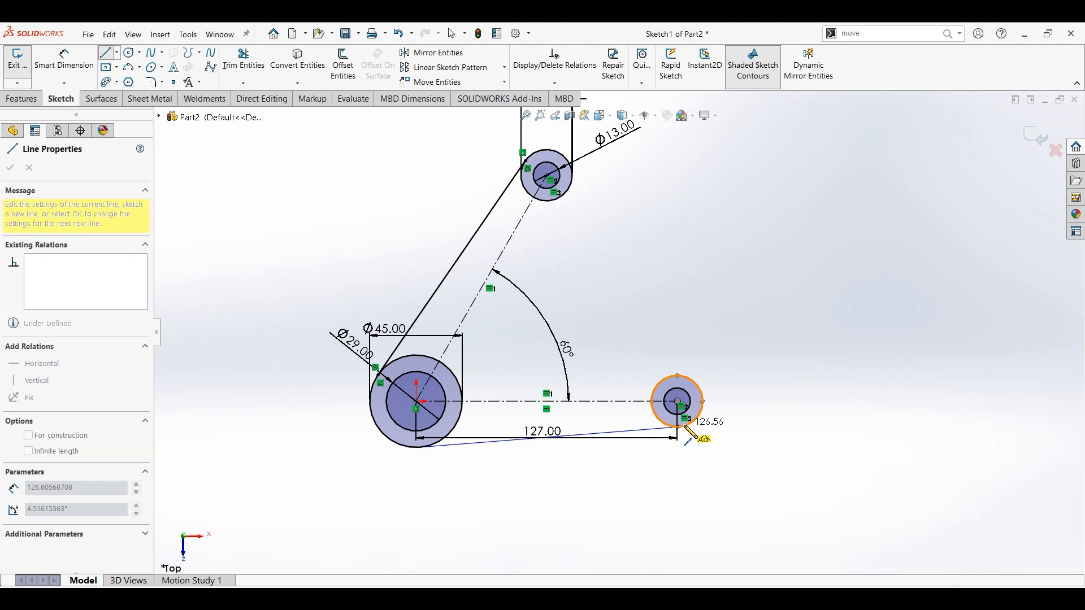
{"action": "left_click", "coordinate": [679, 429]}
{"action": "key", "text": "Escape"}
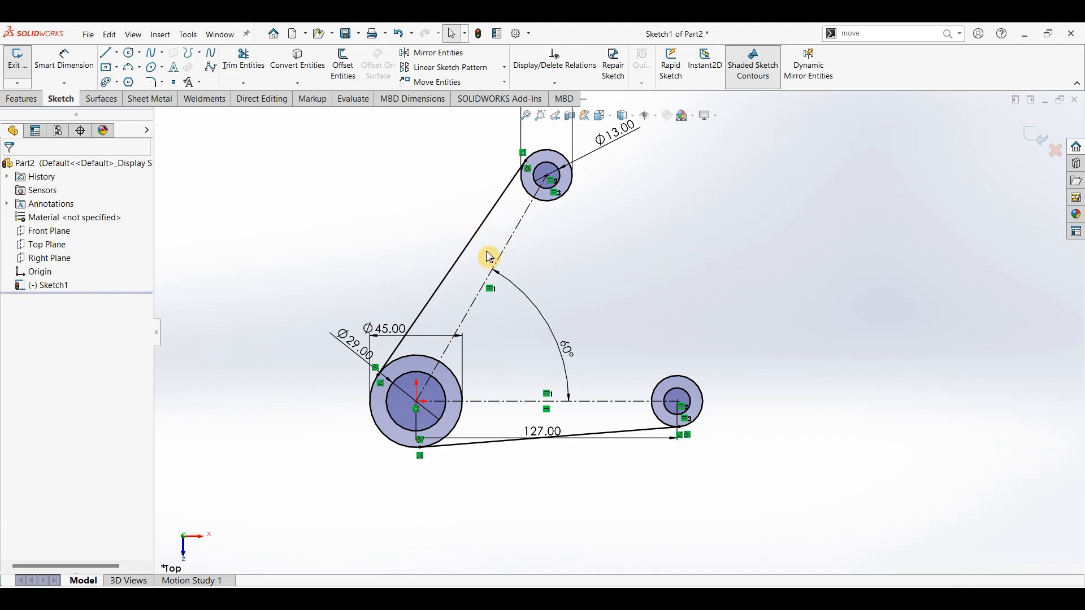
- Mirror the sloping arm's outer tangent line about the sloping centerline
{"action": "left_click", "coordinate": [489, 229]}
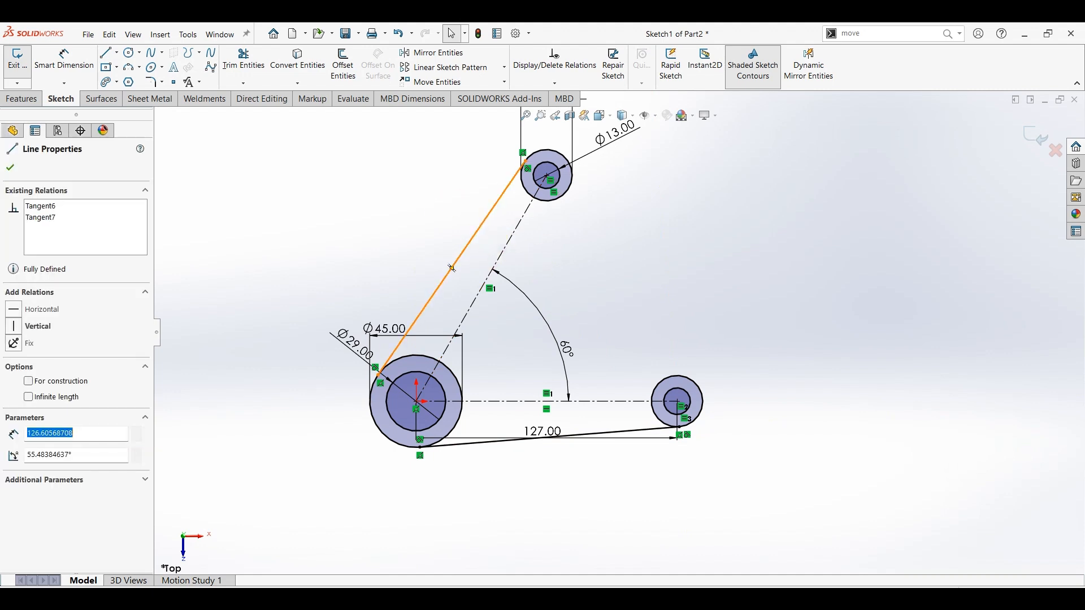
{"action": "left_click", "coordinate": [517, 241], "text": "ctrl"}
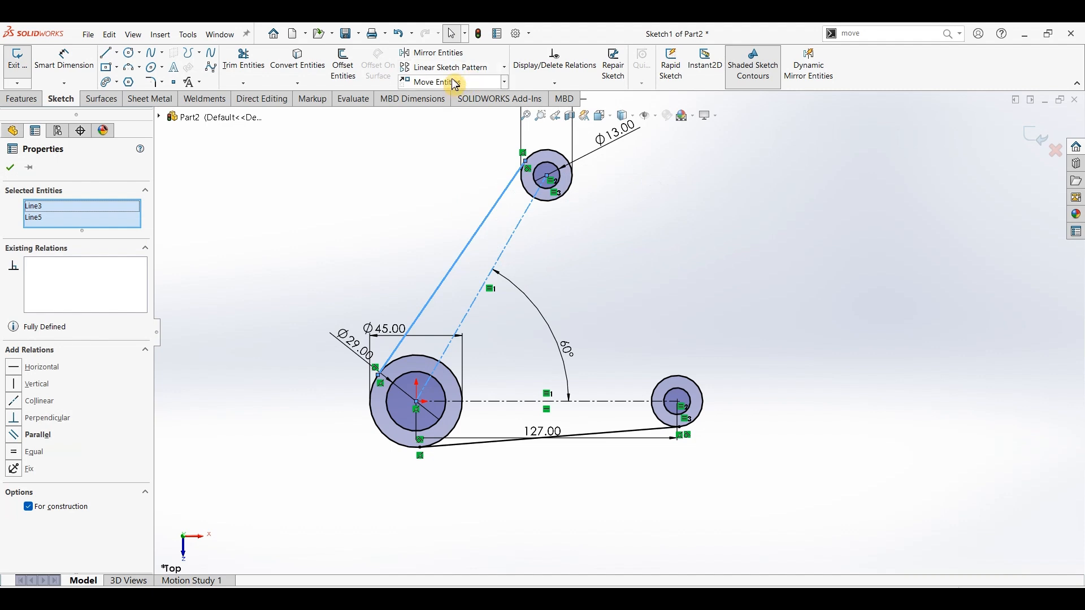
{"action": "left_click", "coordinate": [461, 56]}
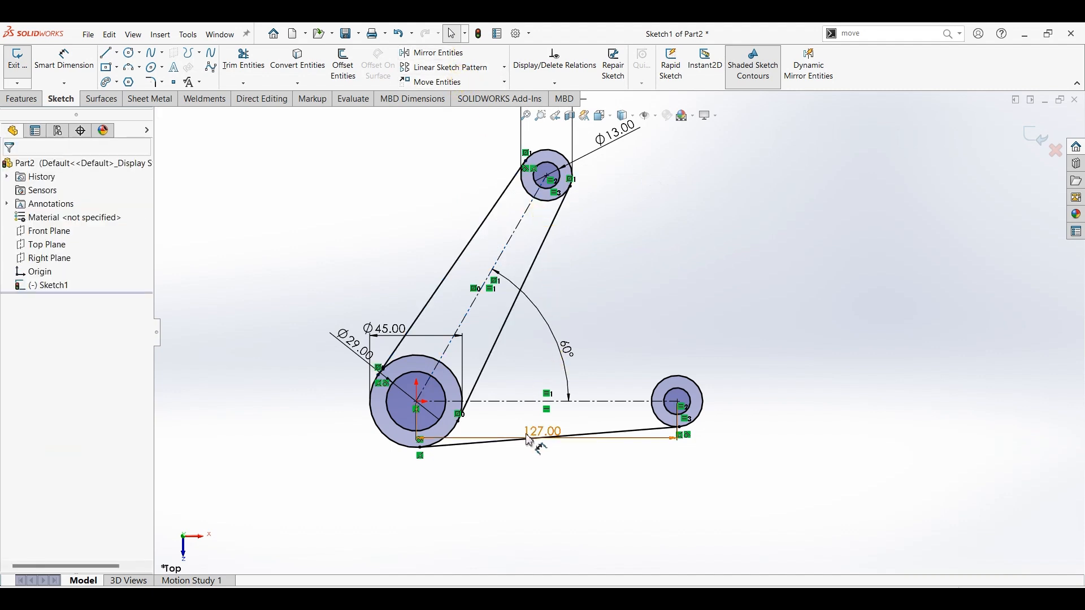
- Mirror the horizontal arm's lower tangent line about the horizontal centerline
{"action": "left_click", "coordinate": [517, 414]}
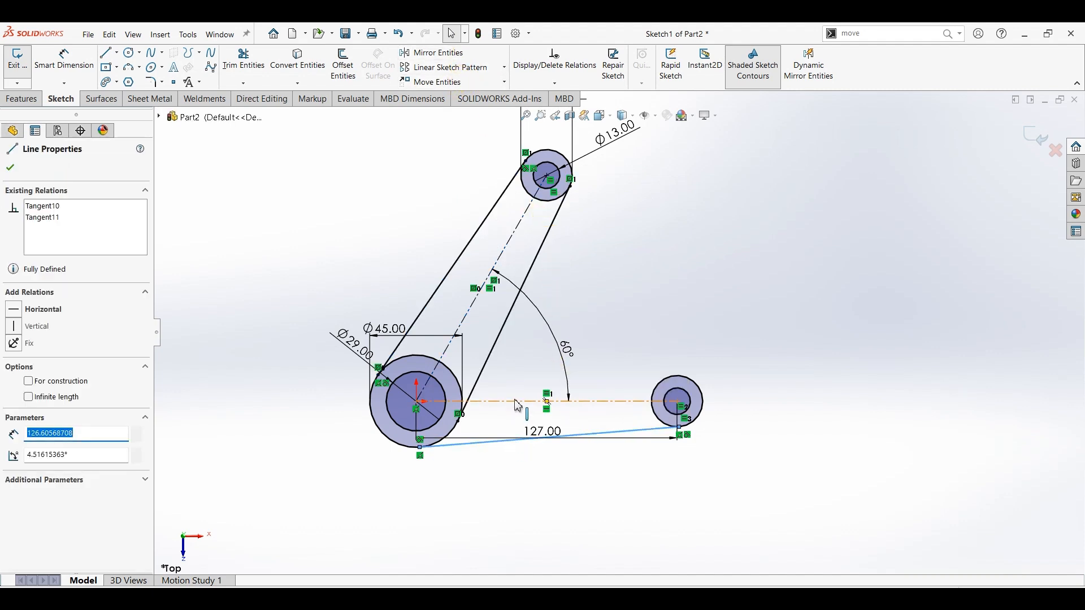
{"action": "left_click", "coordinate": [517, 405], "text": "ctrl"}
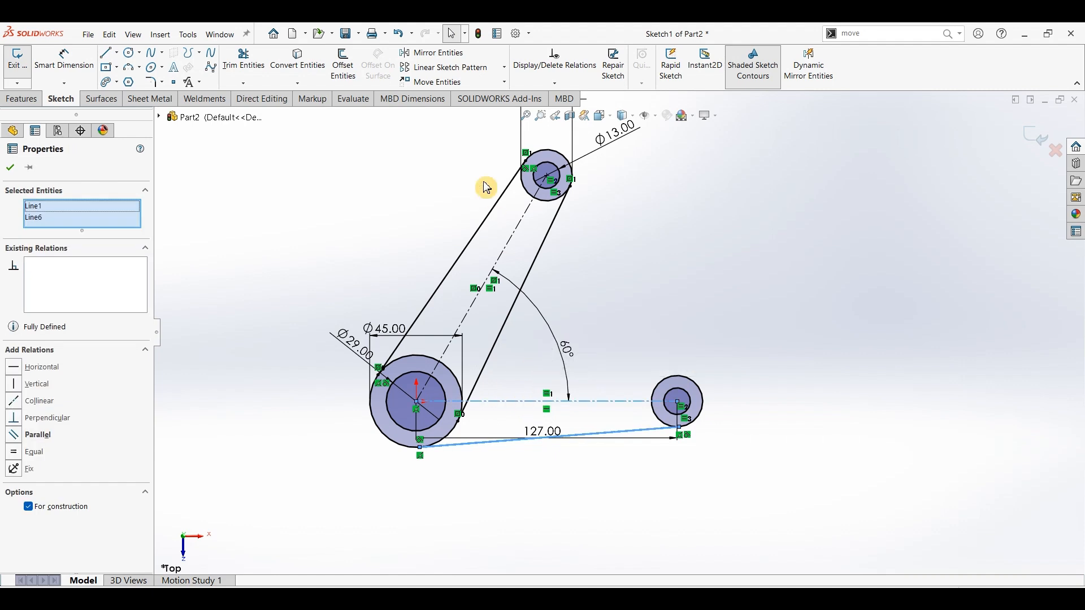
{"action": "left_click", "coordinate": [434, 52]}
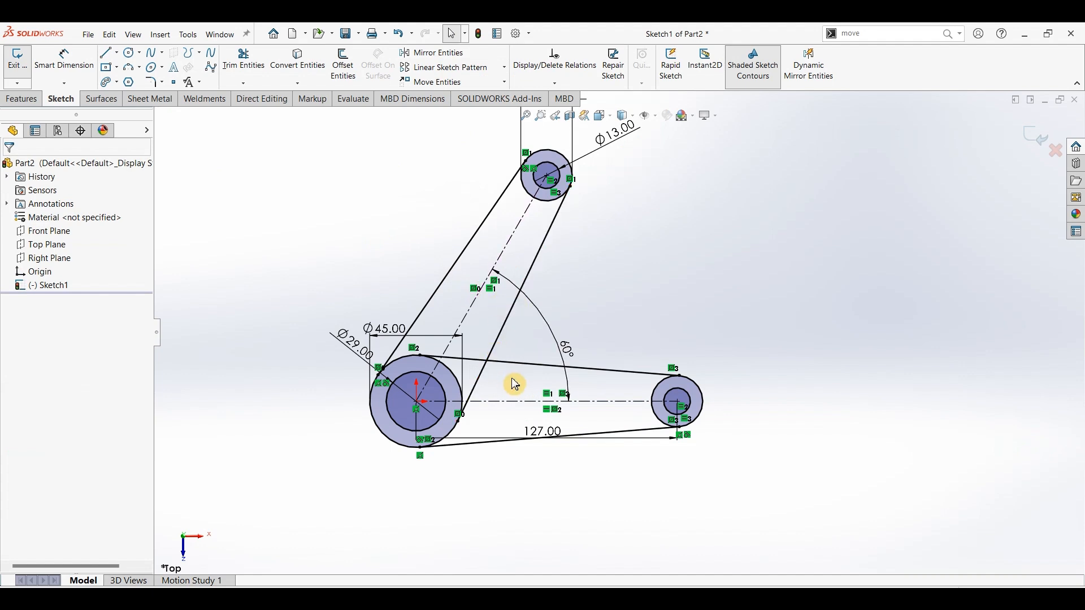
- Add a sketch fillet between the two arms' inner tangent lines, entering a 13 mm radius and allowing the corner's geometry relations to be deleted
{"action": "left_click", "coordinate": [152, 82]}
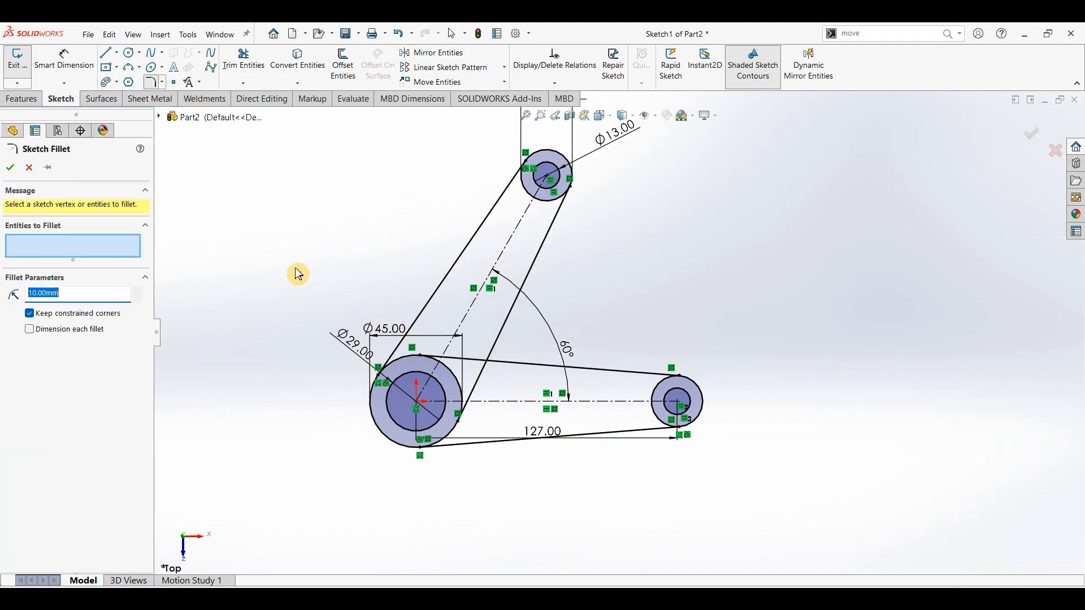
{"action": "type", "text": "1"}
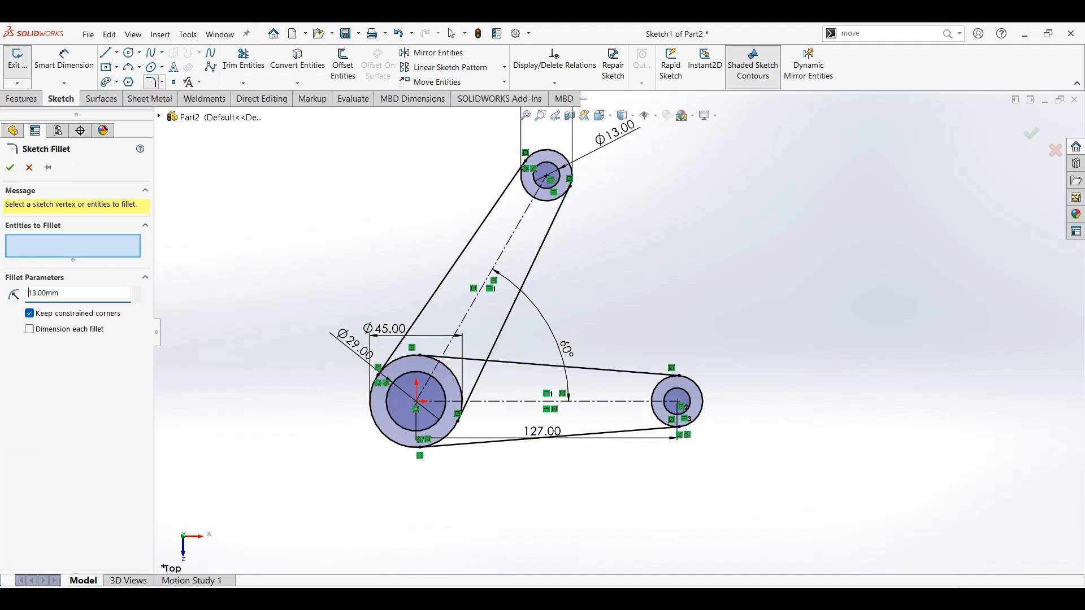
{"action": "left_click", "coordinate": [528, 357]}
{"action": "left_click", "coordinate": [529, 365]}
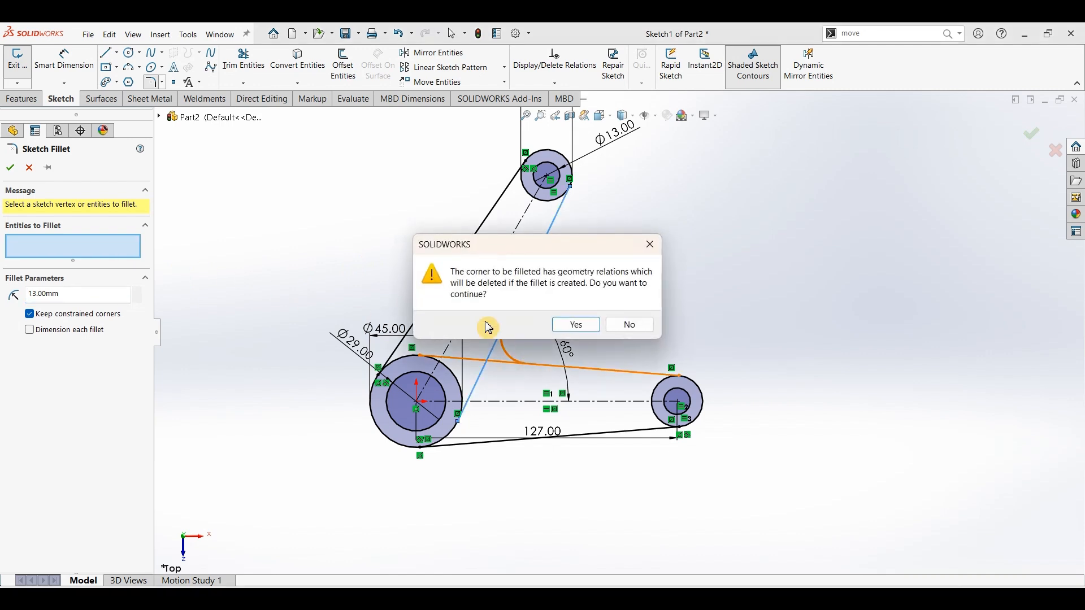
{"action": "left_click", "coordinate": [576, 326]}
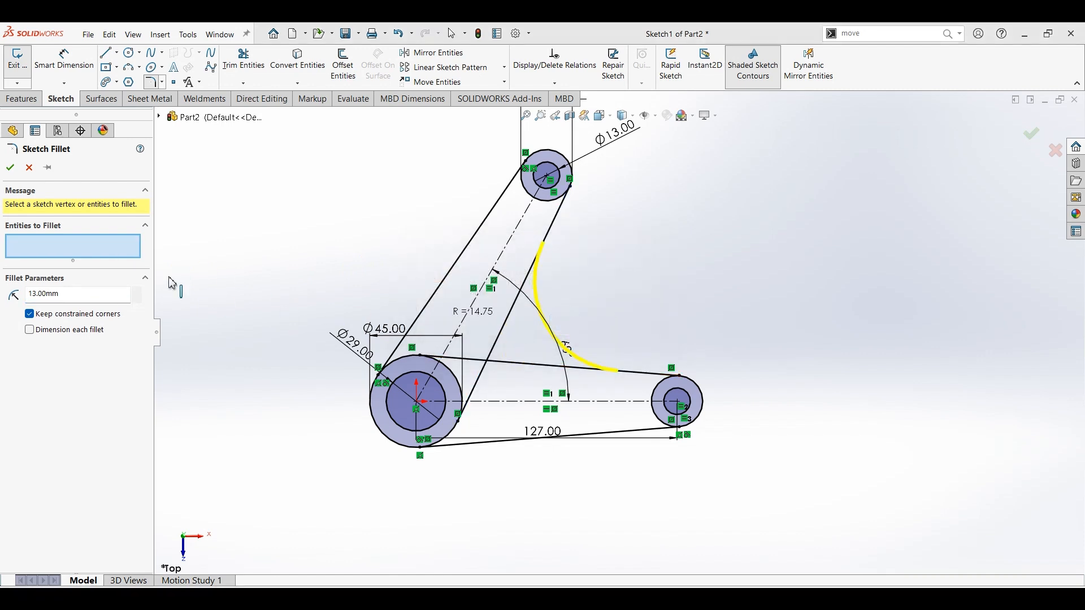
{"action": "left_click", "coordinate": [10, 167]}
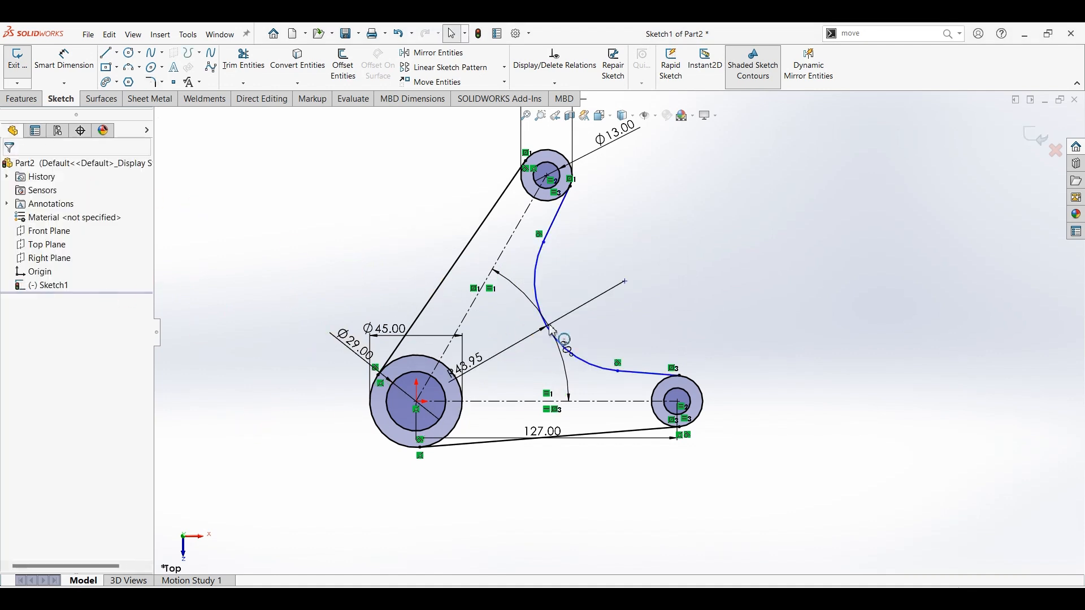
- Set the radius dimension of the fillet between the arms to 13 mm
{"action": "double_click", "coordinate": [477, 361]}
{"action": "type", "text": "13"}
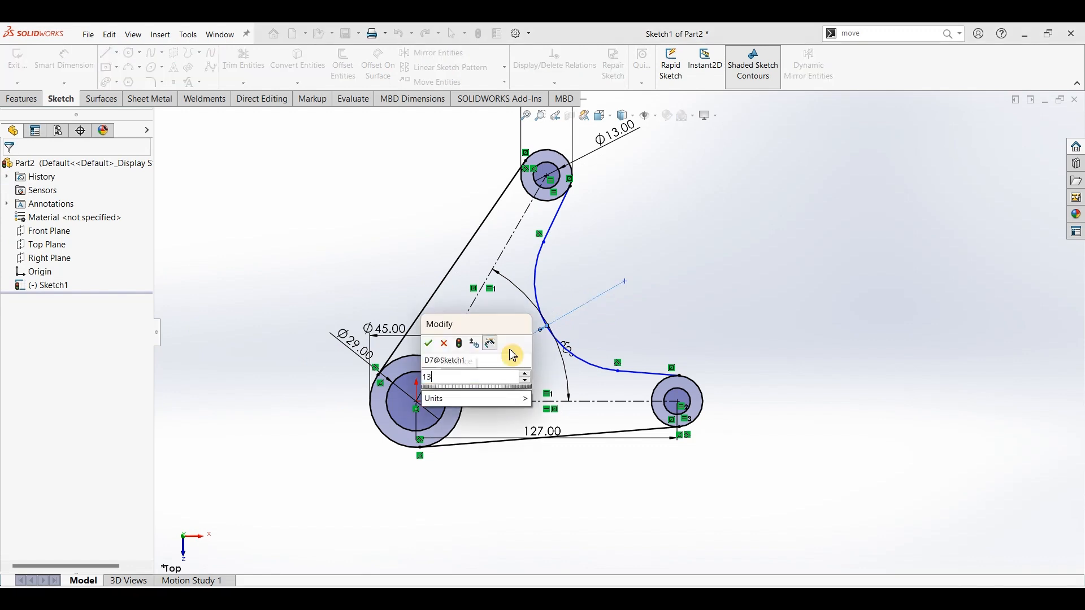
{"action": "key", "text": "Return"}
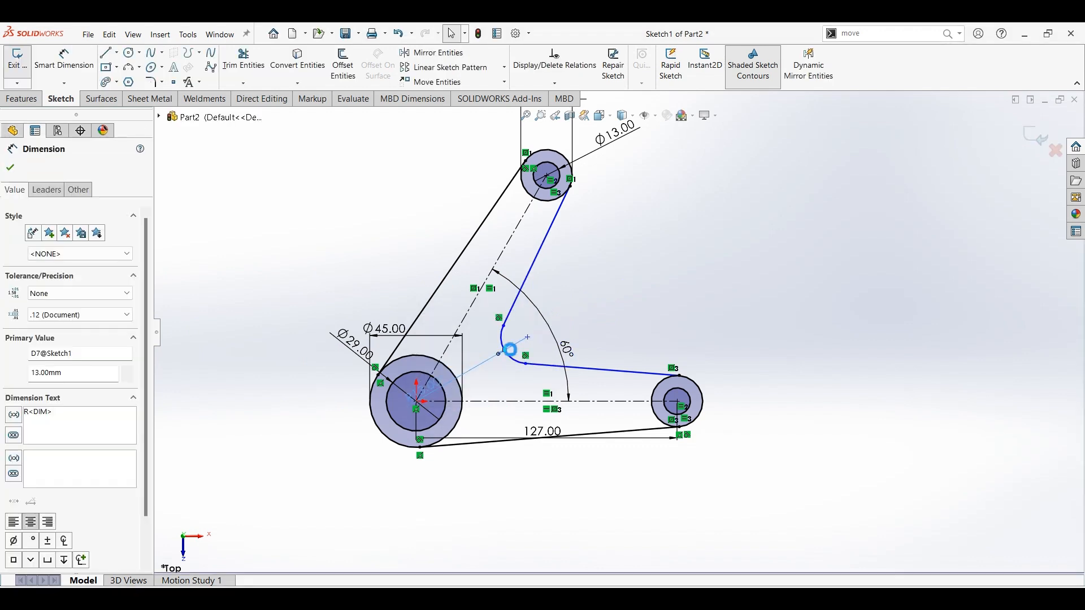
{"action": "left_click", "coordinate": [616, 327]}
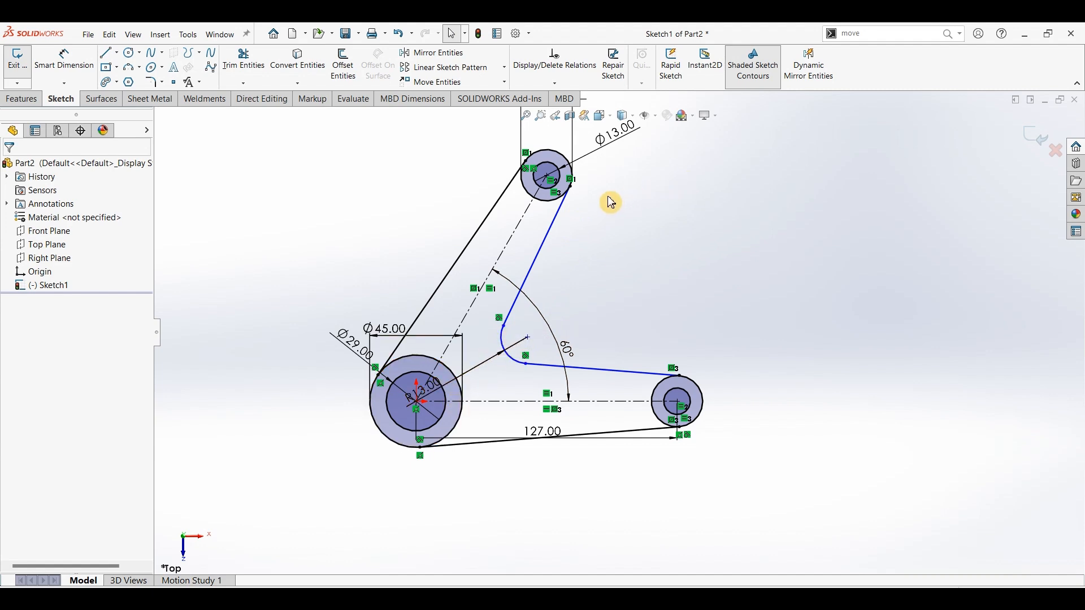
- Add a symmetric relation between the sloping arm's outer and inner tangent lines about the sloping centerline
{"action": "left_click", "coordinate": [492, 224]}
{"action": "left_click", "coordinate": [516, 231], "text": "ctrl"}
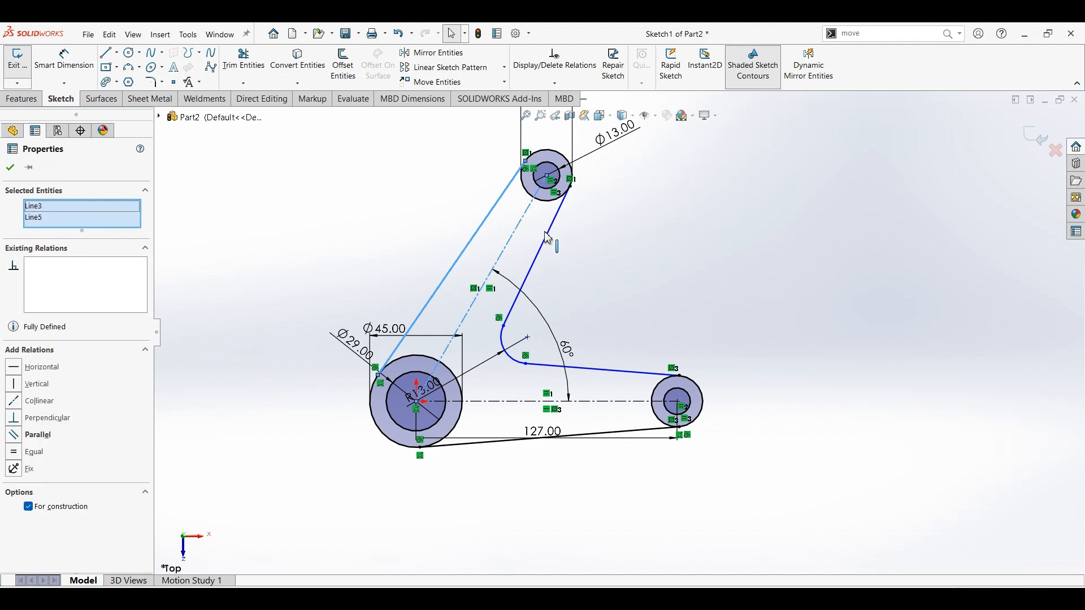
{"action": "left_click", "coordinate": [551, 238], "text": "ctrl"}
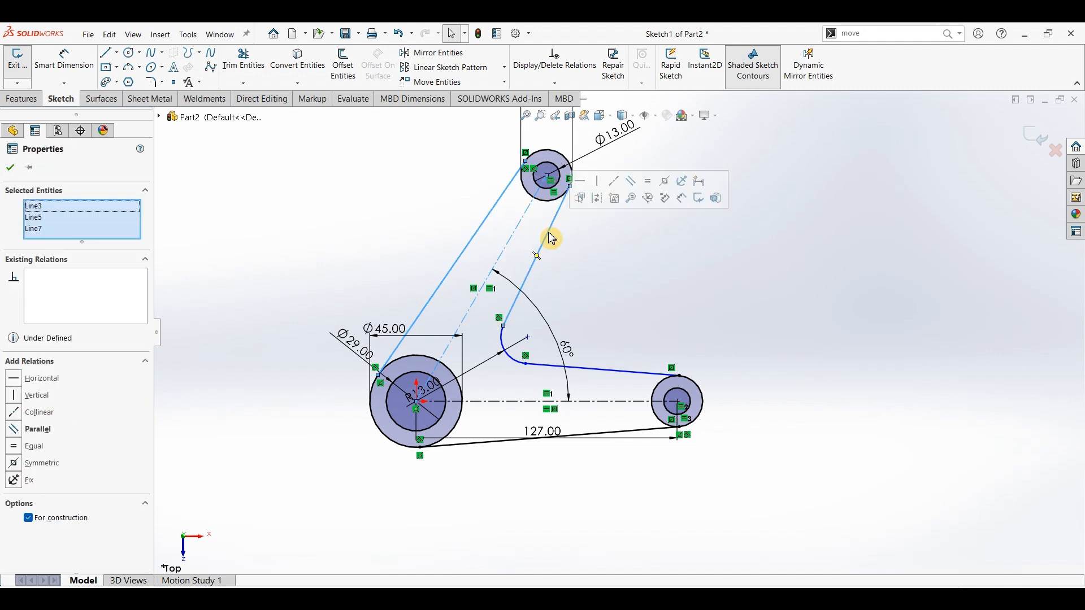
{"action": "left_click", "coordinate": [28, 463]}
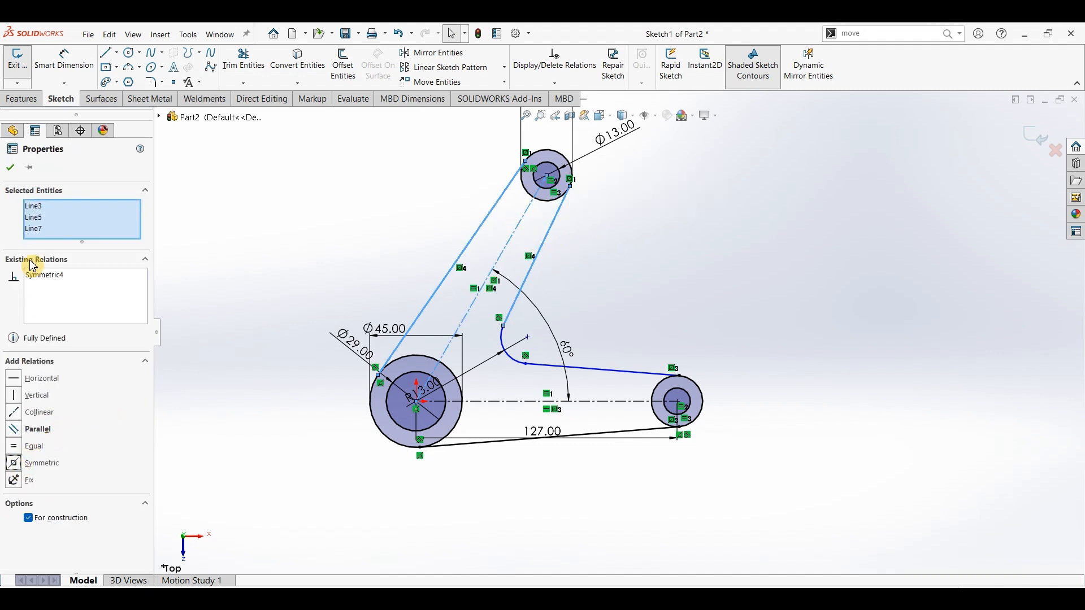
- Add a symmetric relation between the horizontal arm's upper and lower tangent lines about the horizontal centerline
{"action": "left_click", "coordinate": [10, 167]}
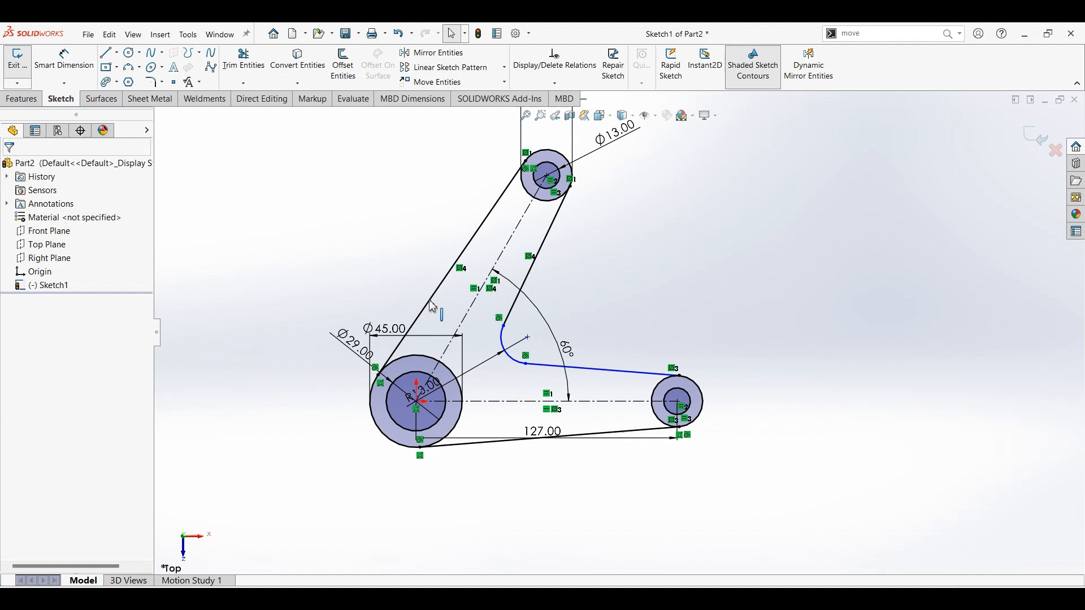
{"action": "left_click", "coordinate": [624, 377]}
{"action": "left_click", "coordinate": [608, 434], "text": "ctrl"}
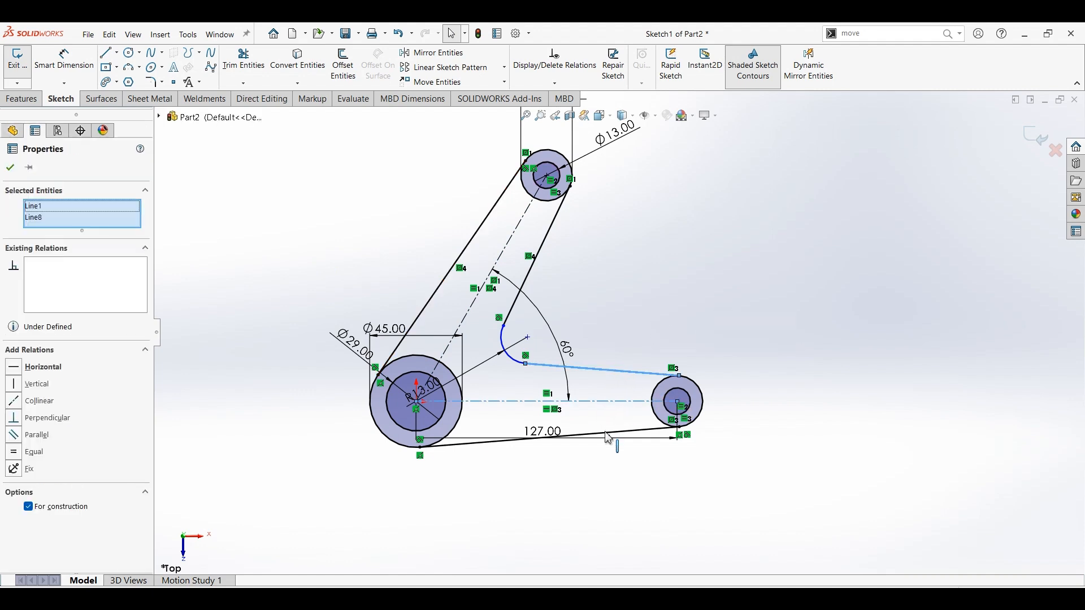
{"action": "left_click", "coordinate": [608, 438], "text": "ctrl"}
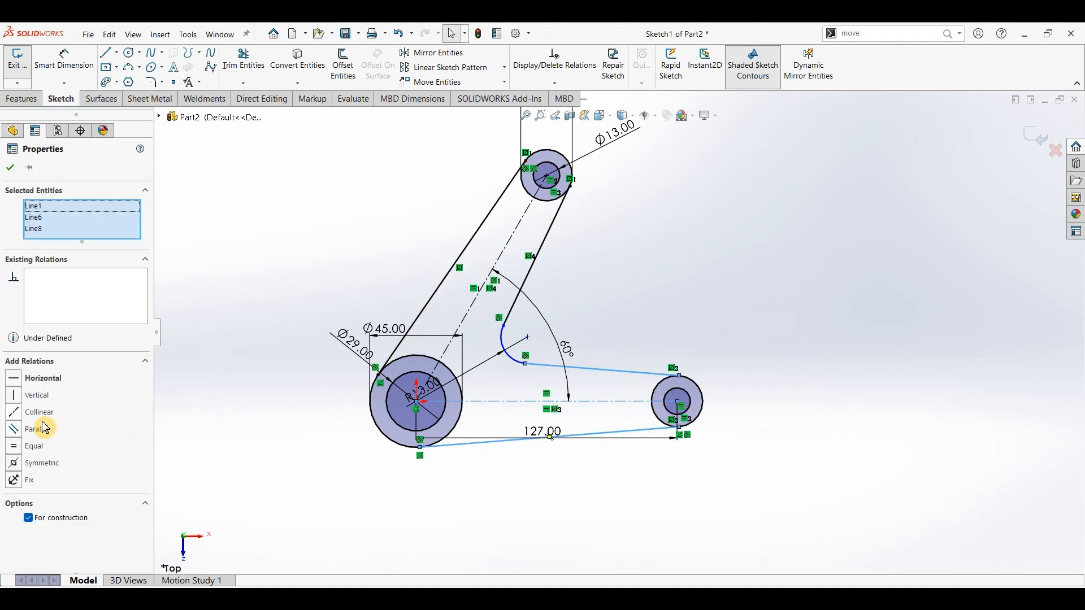
{"action": "left_click", "coordinate": [14, 468]}
{"action": "left_click", "coordinate": [10, 167]}
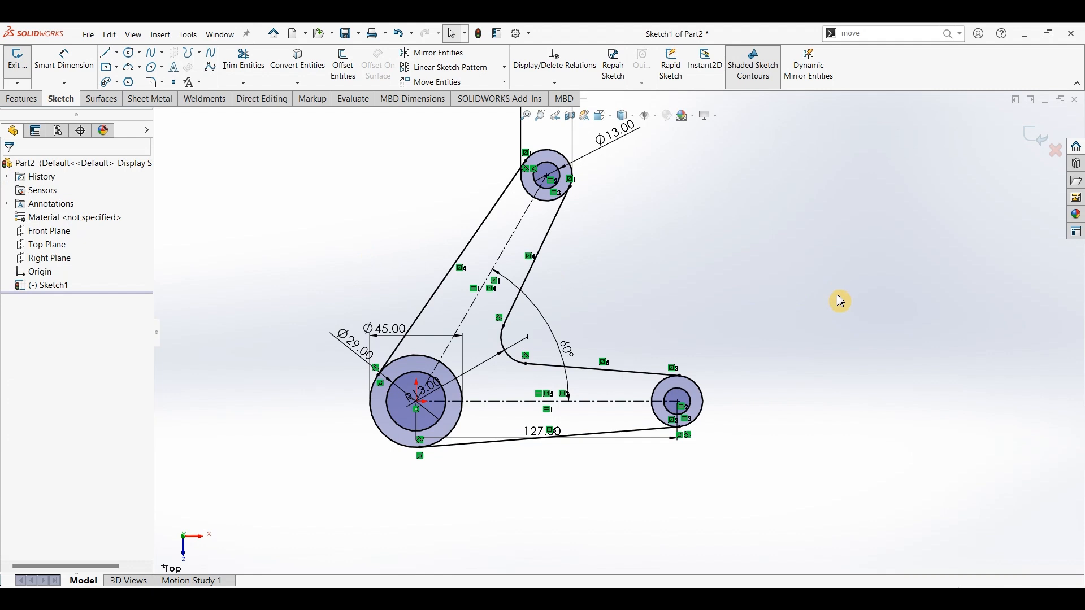
- Extrude the ring between the 29 mm and 45 mm circles 57 mm, checking the height against the part drawing
{"action": "left_click", "coordinate": [22, 99]}
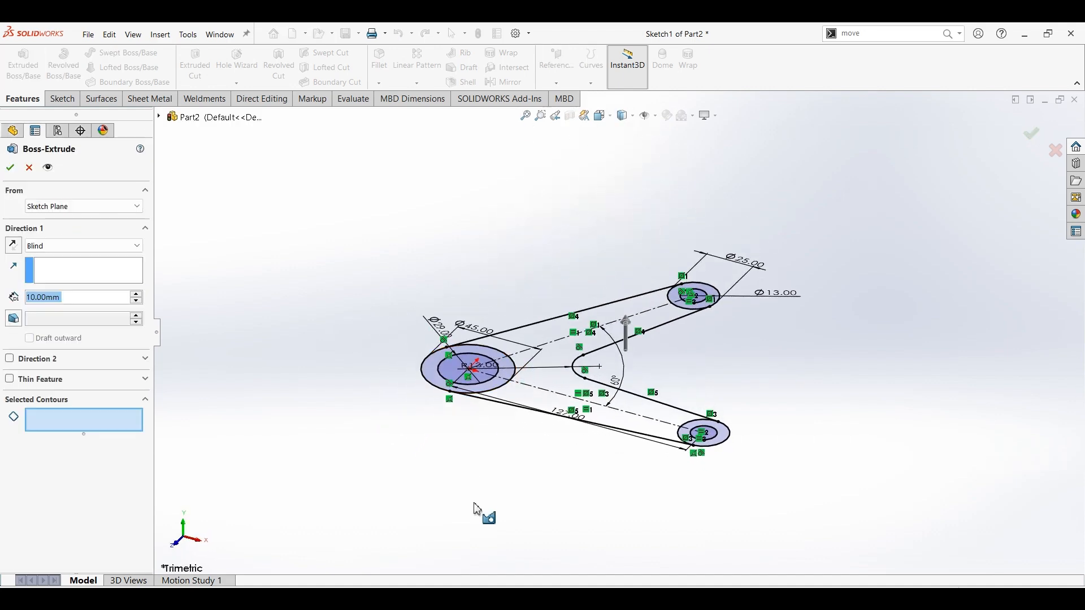
{"action": "key", "text": "alt+Tab"}
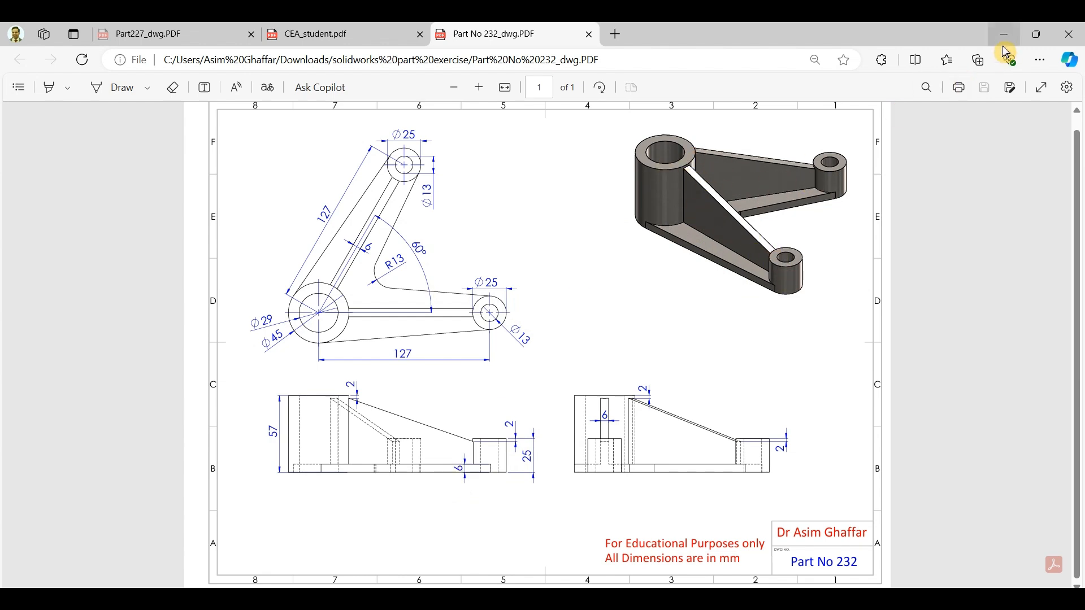
{"action": "left_click", "coordinate": [1038, 34]}
{"action": "left_click", "coordinate": [973, 76]}
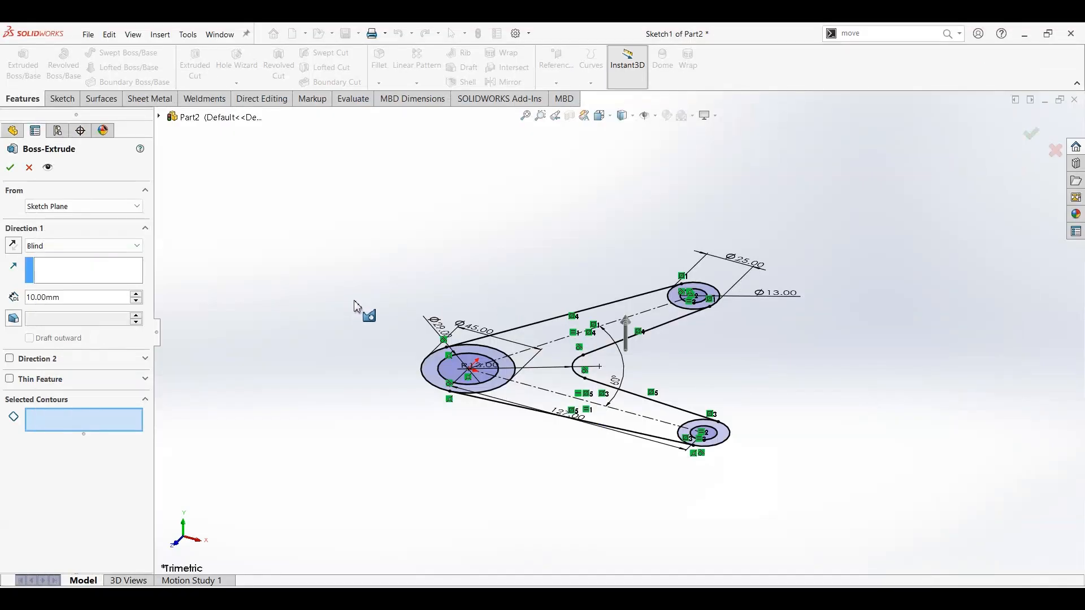
{"action": "left_click", "coordinate": [428, 363]}
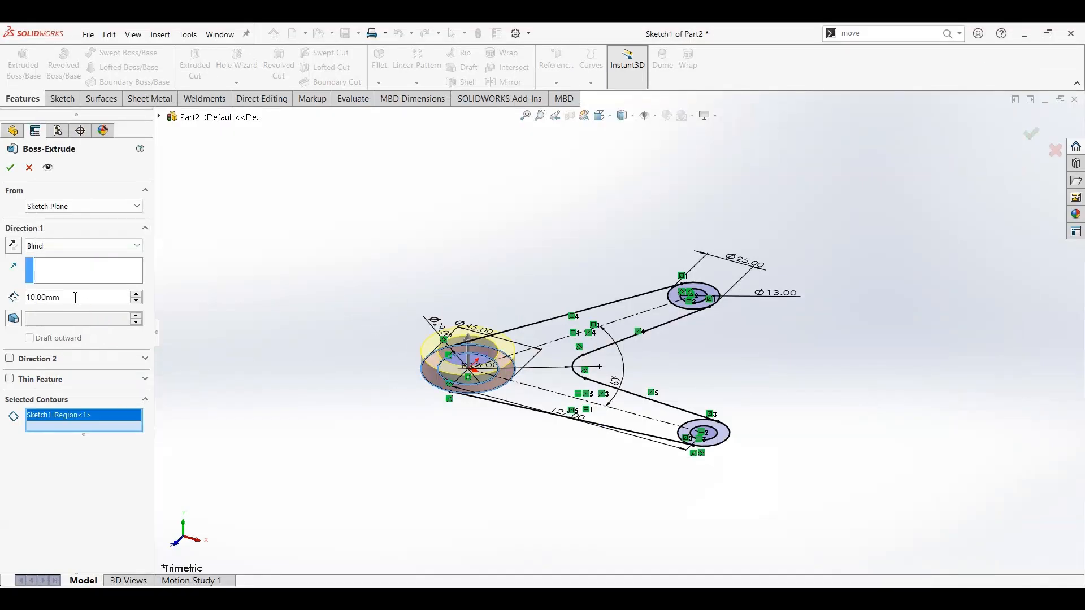
{"action": "type", "text": "57"}
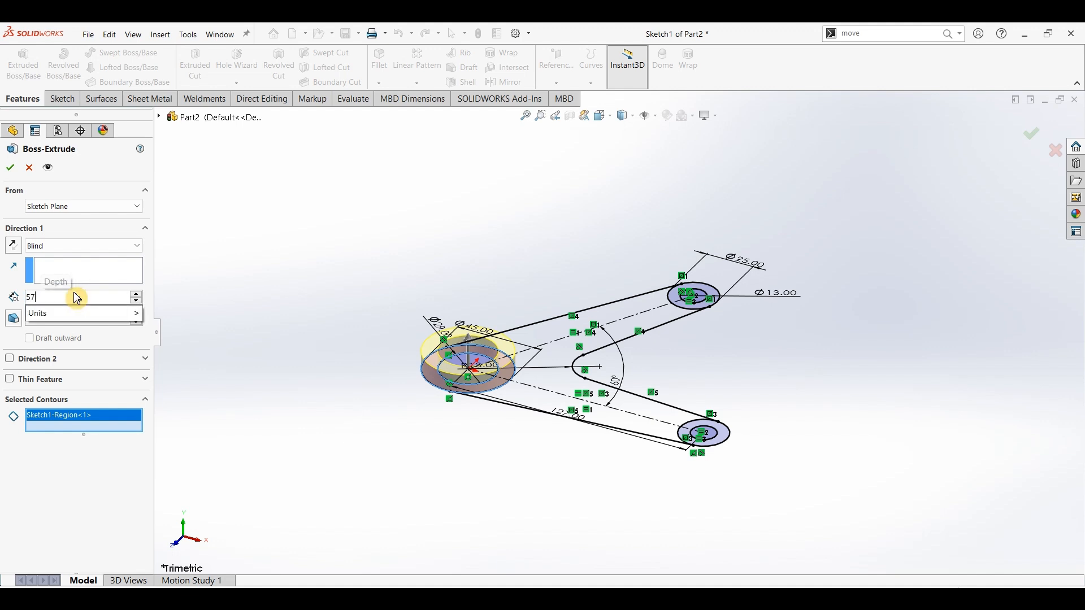
{"action": "key", "text": "Return"}
{"action": "left_click", "coordinate": [11, 172]}
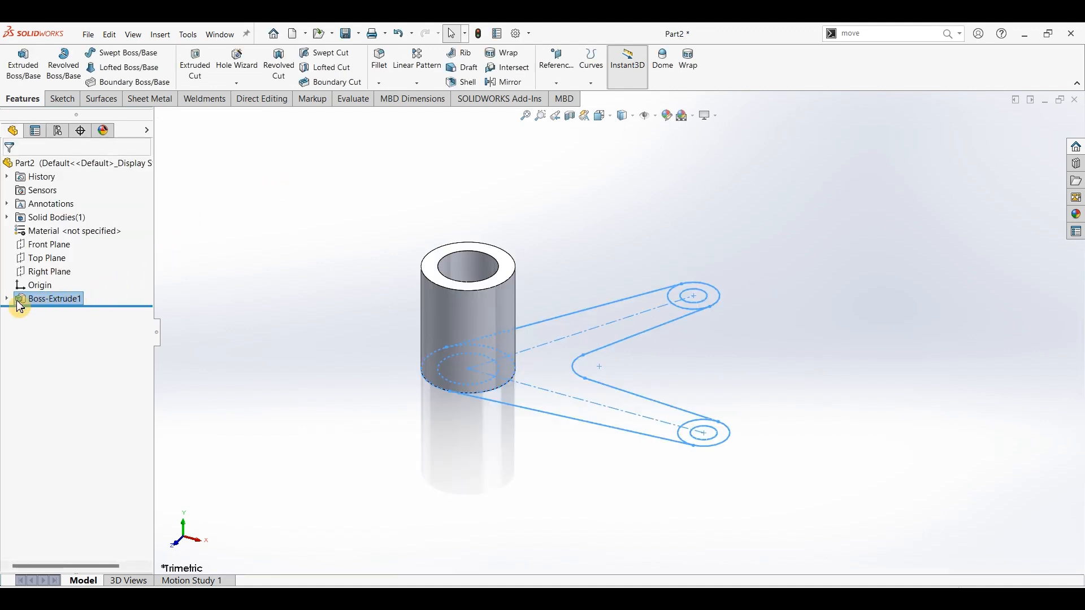
- Extrude the two small end rings of the base sketch 25 mm, reusing the sketch of the large cylinder
{"action": "left_click", "coordinate": [11, 304]}
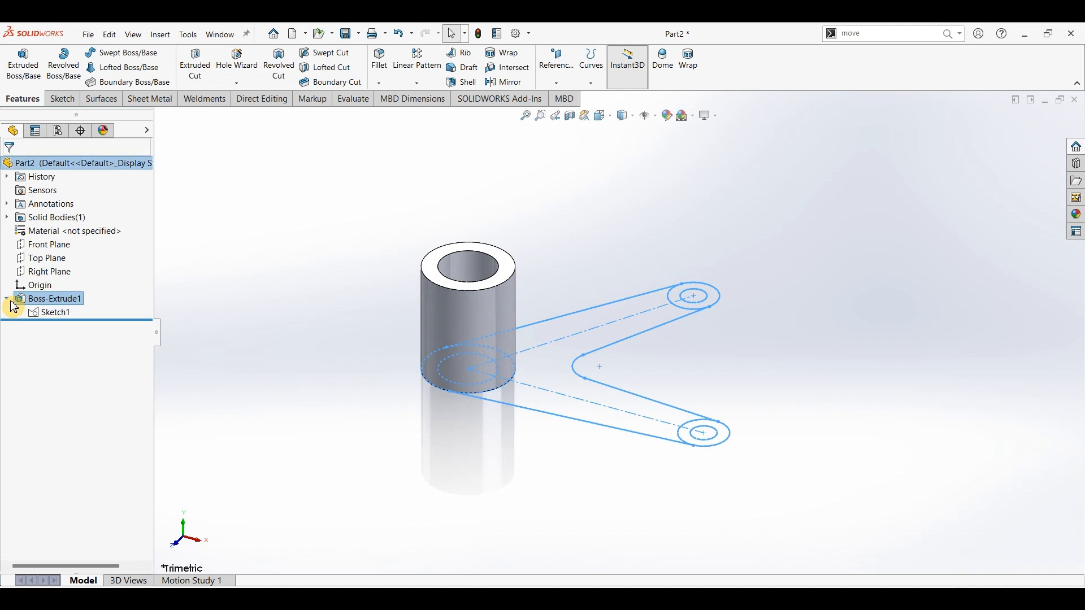
{"action": "left_click", "coordinate": [49, 312]}
{"action": "left_click", "coordinate": [24, 66]}
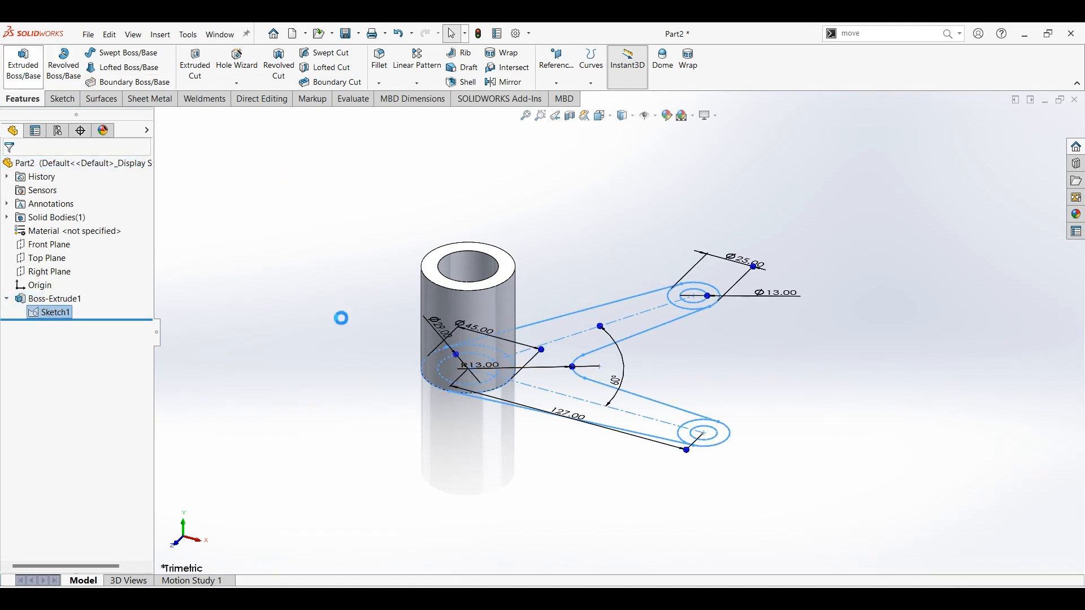
{"action": "left_click", "coordinate": [719, 300]}
{"action": "left_click", "coordinate": [718, 435]}
{"action": "left_click", "coordinate": [55, 351]}
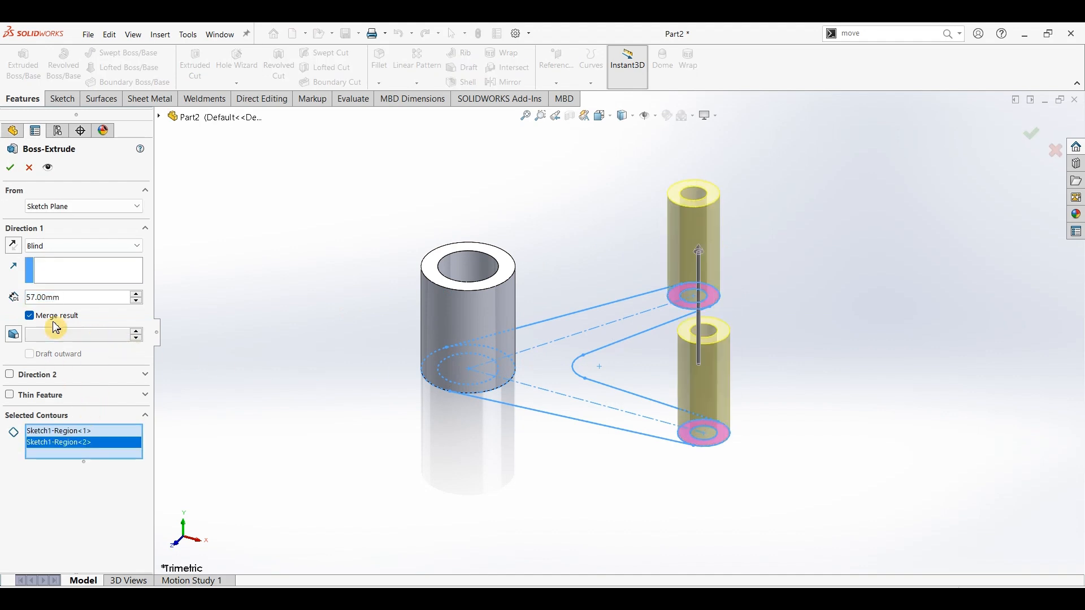
{"action": "double_click", "coordinate": [54, 298]}
{"action": "type", "text": "25"}
{"action": "key", "text": "Return"}
{"action": "left_click", "coordinate": [11, 167]}
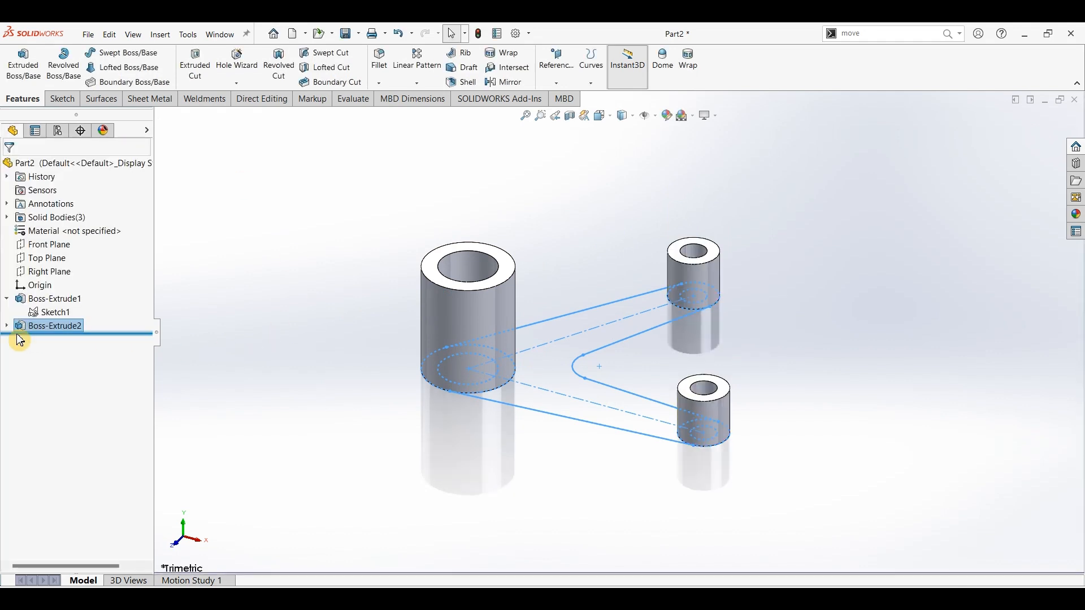
- Extrude the two-armed plate region of the base sketch 6 mm, merging it with the three cylinders
{"action": "left_click", "coordinate": [50, 312]}
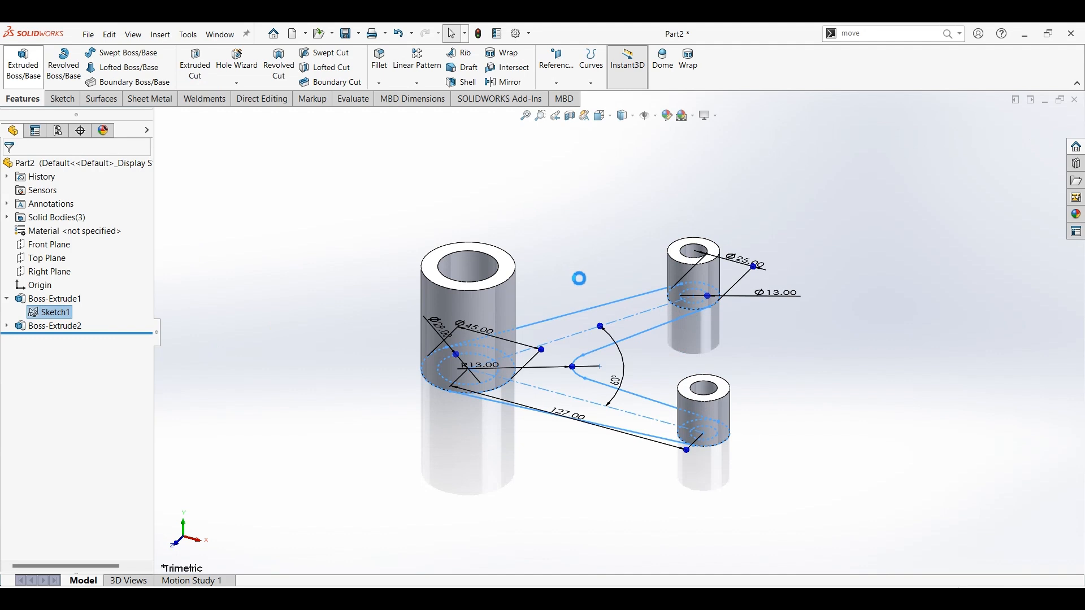
{"action": "left_click", "coordinate": [598, 320]}
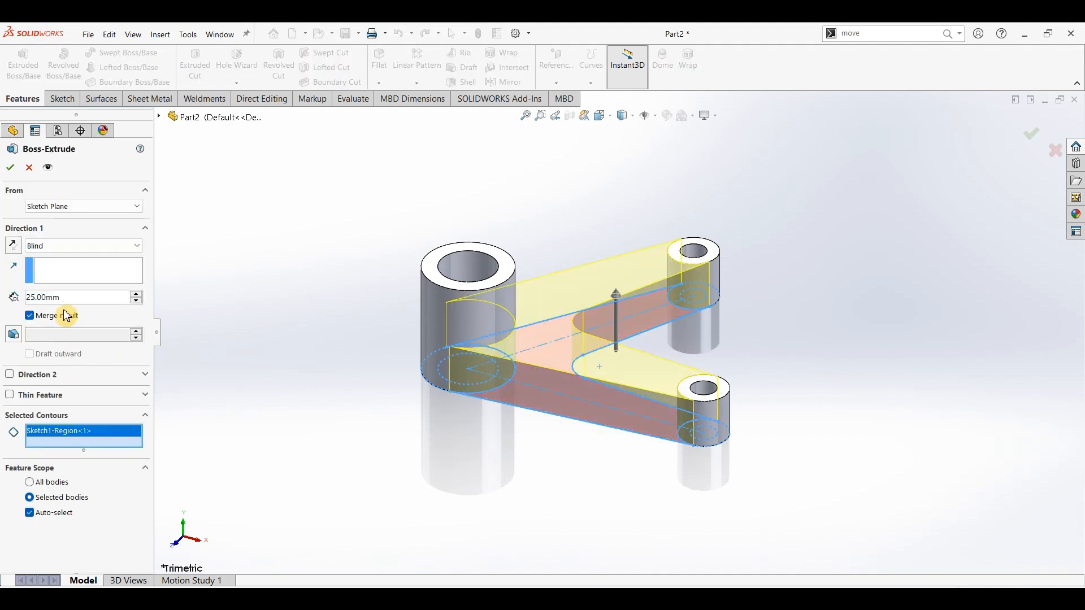
{"action": "type", "text": "6"}
{"action": "key", "text": "Return"}
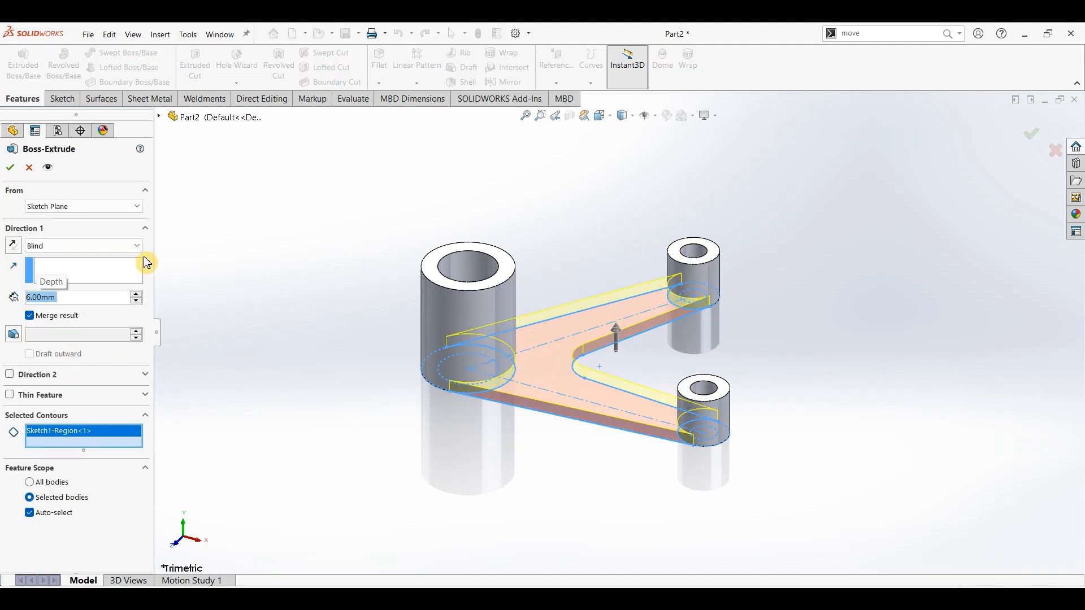
{"action": "left_click", "coordinate": [10, 168]}
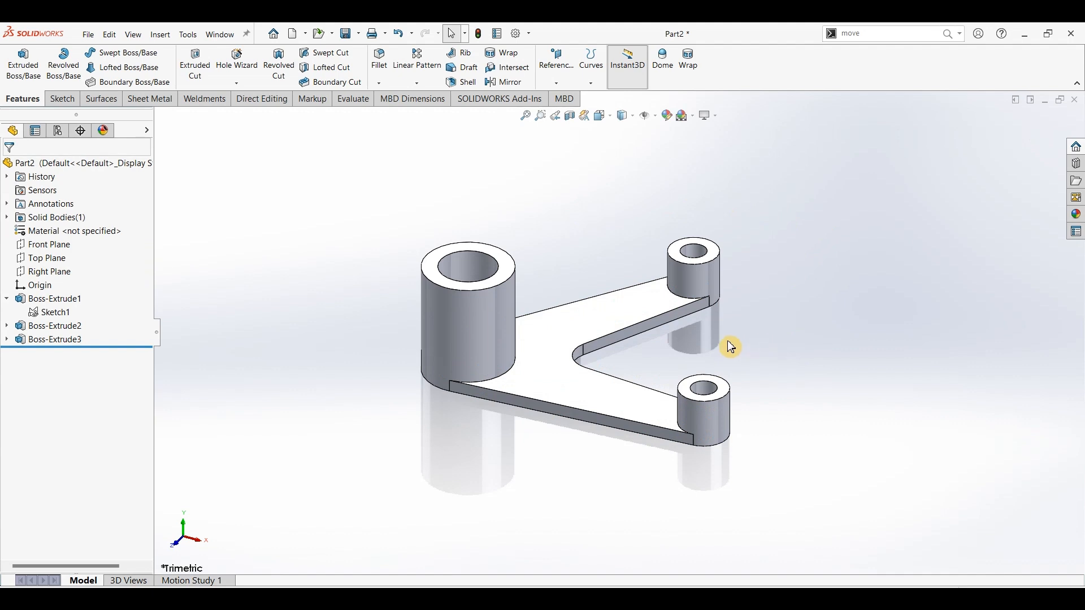
- Sketch a sloping line on the Front Plane from about 3.6 mm below the large cylinder's top to about 3.2 mm below the horizontal arm's boss top
{"action": "left_click", "coordinate": [58, 252]}
{"action": "mouse_move", "coordinate": [262, 194]}
{"action": "middle_mouse_down"}
{"action": "mouse_move", "coordinate": [264, 360]}
{"action": "mouse_move", "coordinate": [270, 198]}
{"action": "middle_mouse_up"}
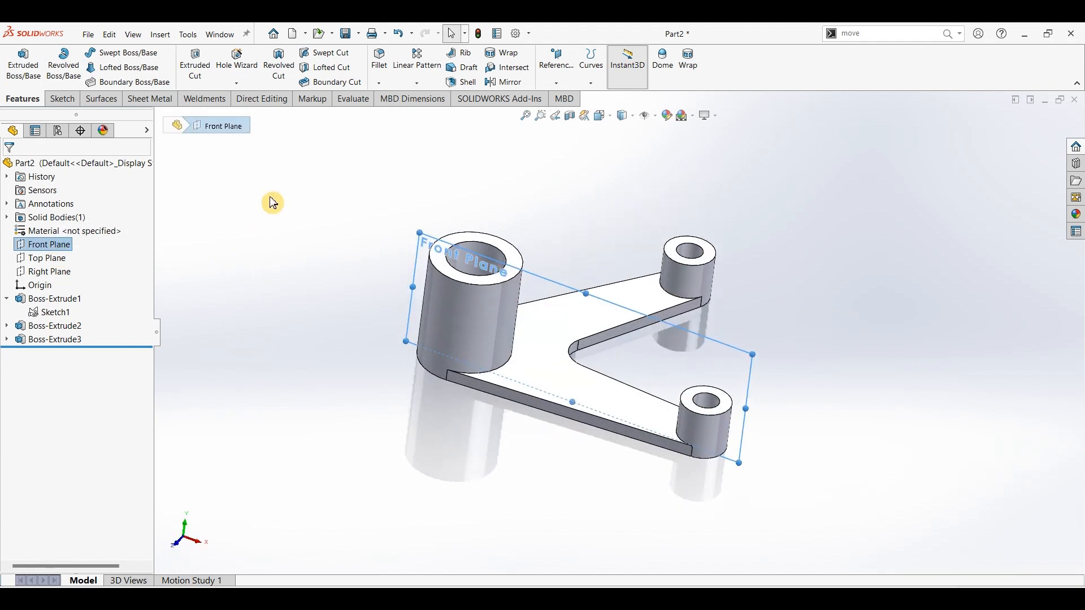
{"action": "left_click", "coordinate": [54, 98]}
{"action": "left_click", "coordinate": [17, 61]}
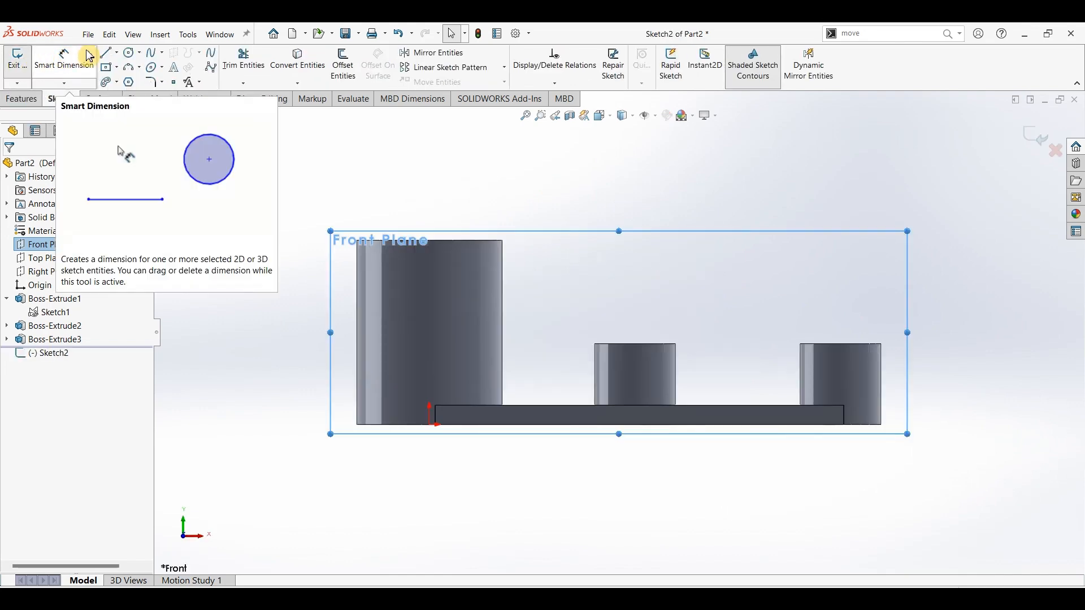
{"action": "left_click", "coordinate": [107, 53]}
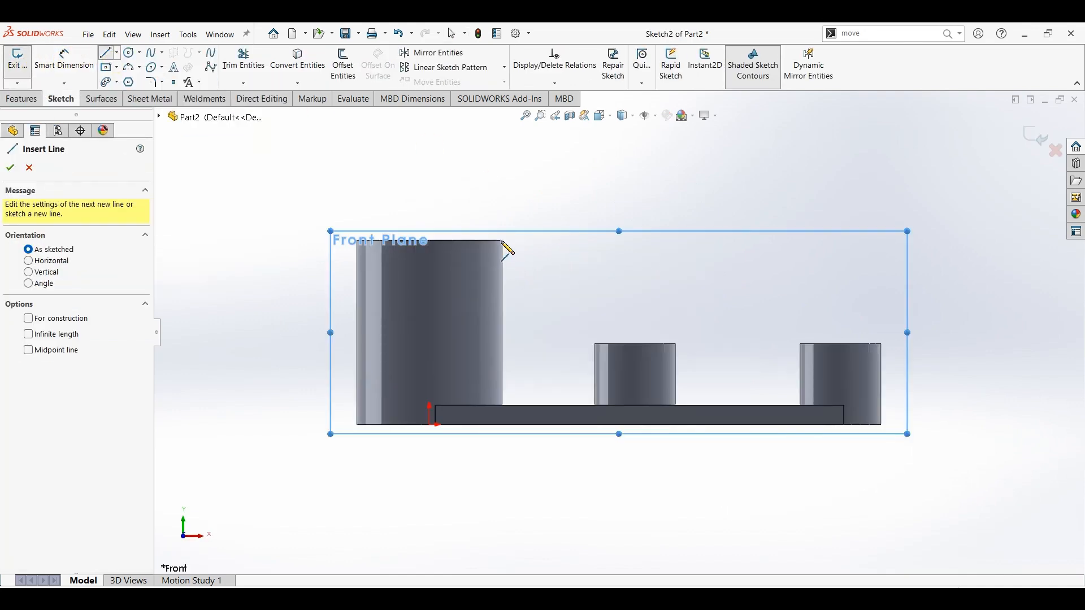
{"action": "key", "text": "alt+Tab"}
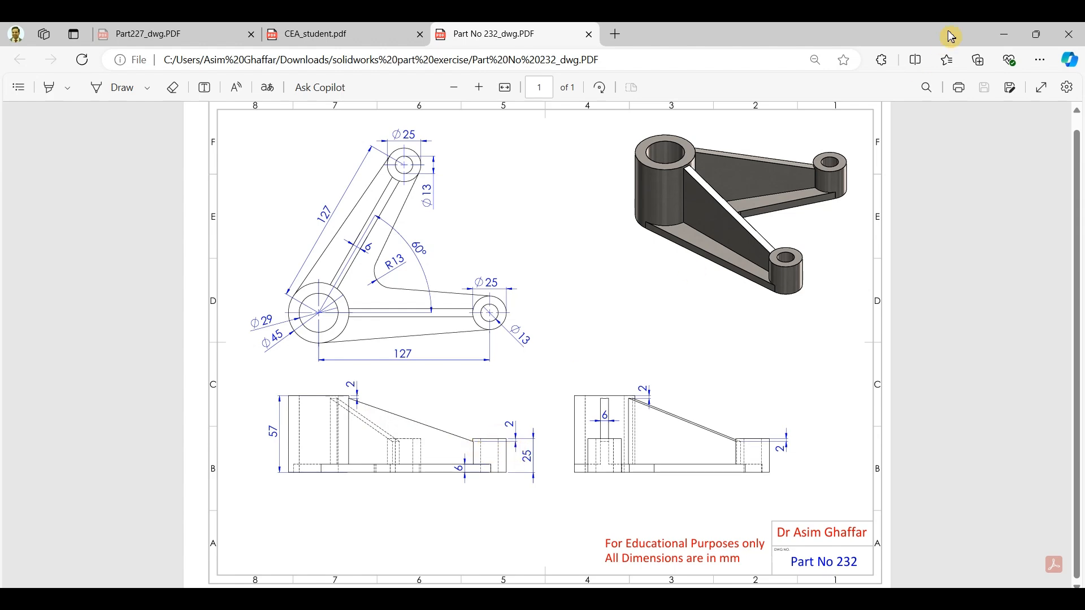
{"action": "left_click", "coordinate": [1005, 34]}
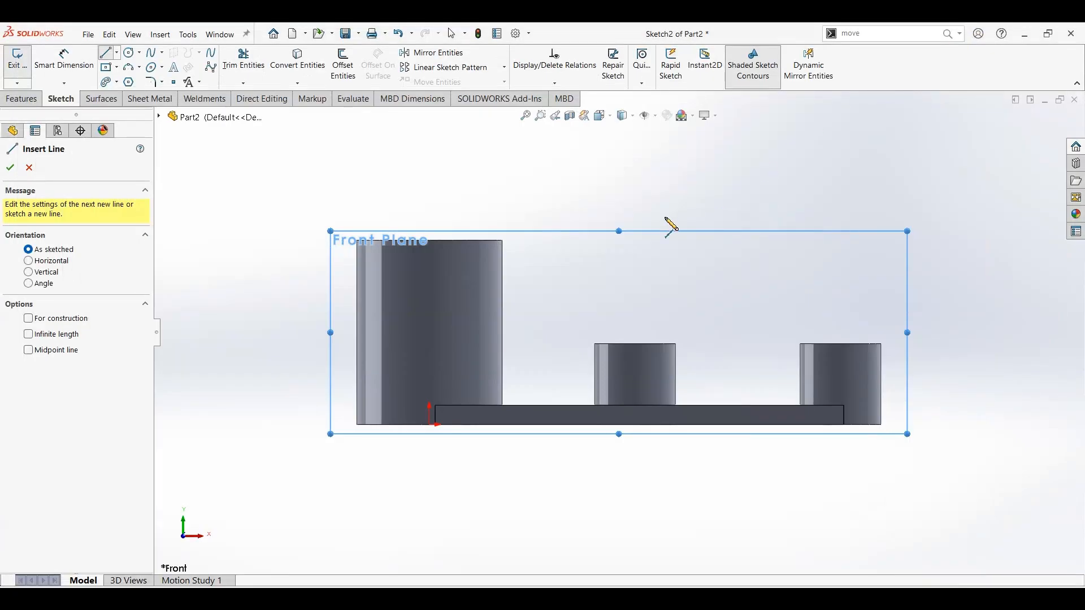
{"action": "left_click", "coordinate": [503, 254]}
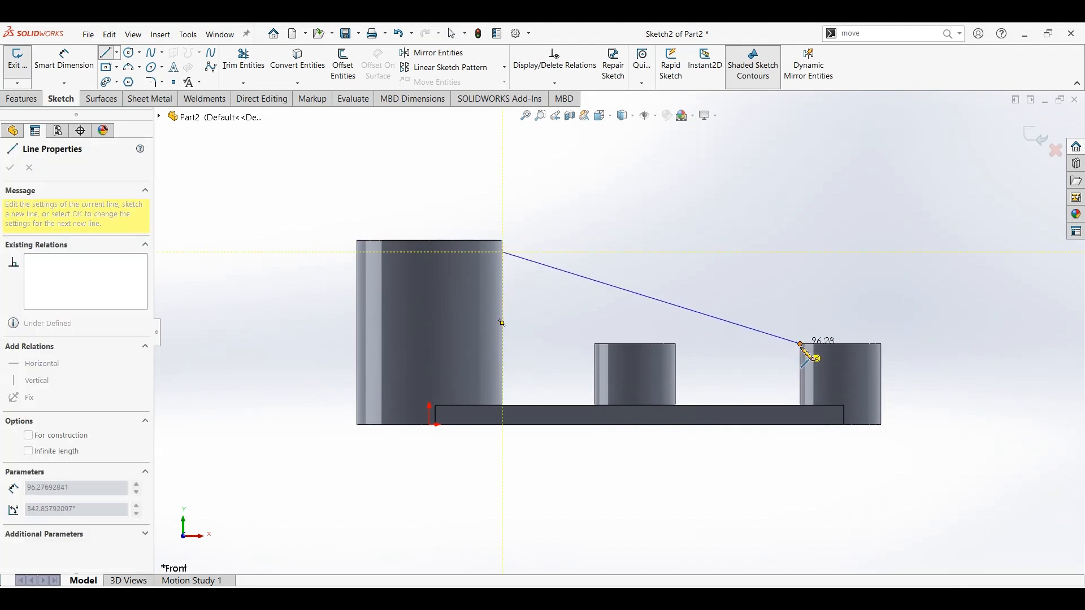
{"action": "left_click", "coordinate": [802, 355]}
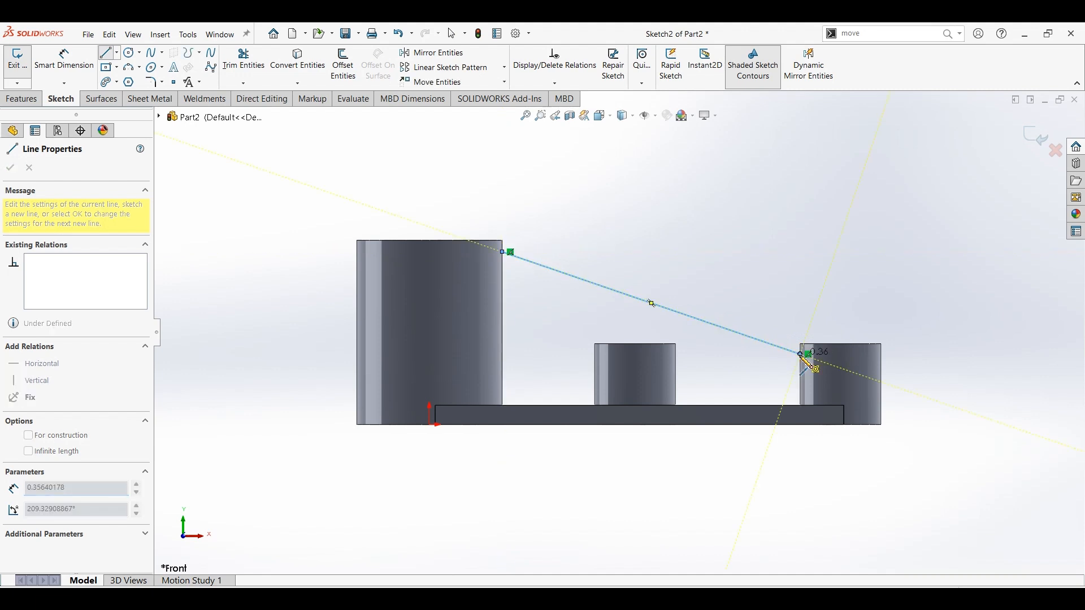
{"action": "key", "text": "Escape"}
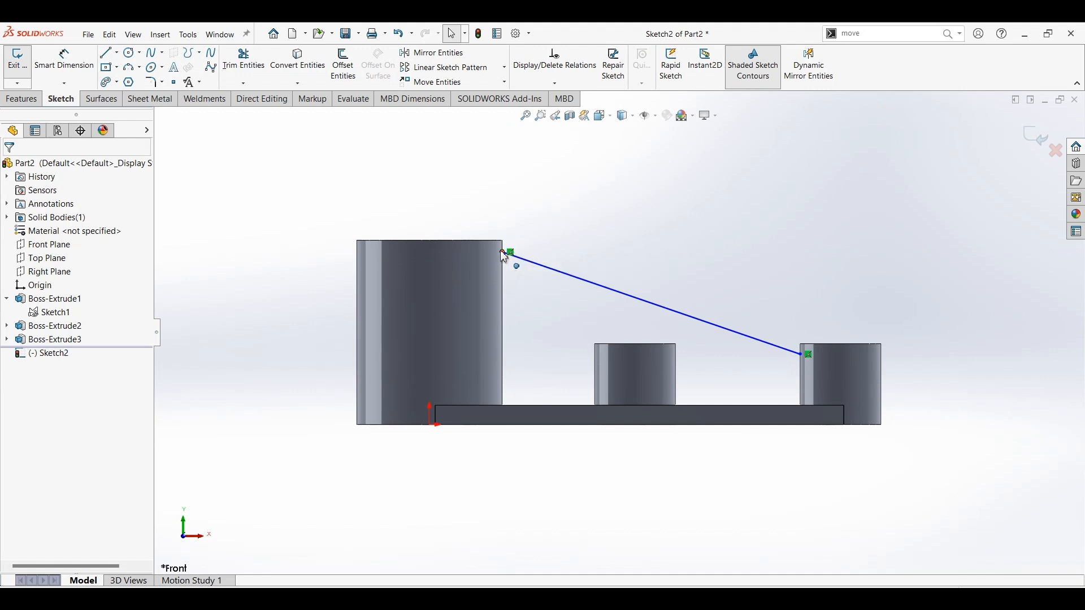
- Dimension the sloping line's upper endpoint 2 mm below the top edge of the large cylinder
{"action": "left_click", "coordinate": [83, 65]}
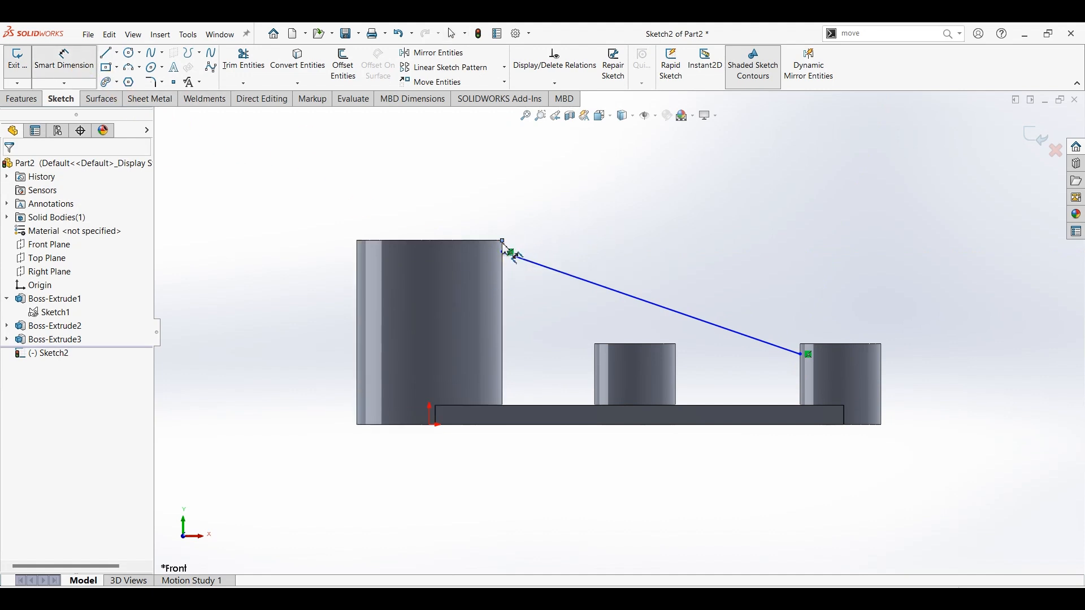
{"action": "left_click", "coordinate": [505, 253]}
{"action": "left_click", "coordinate": [503, 241]}
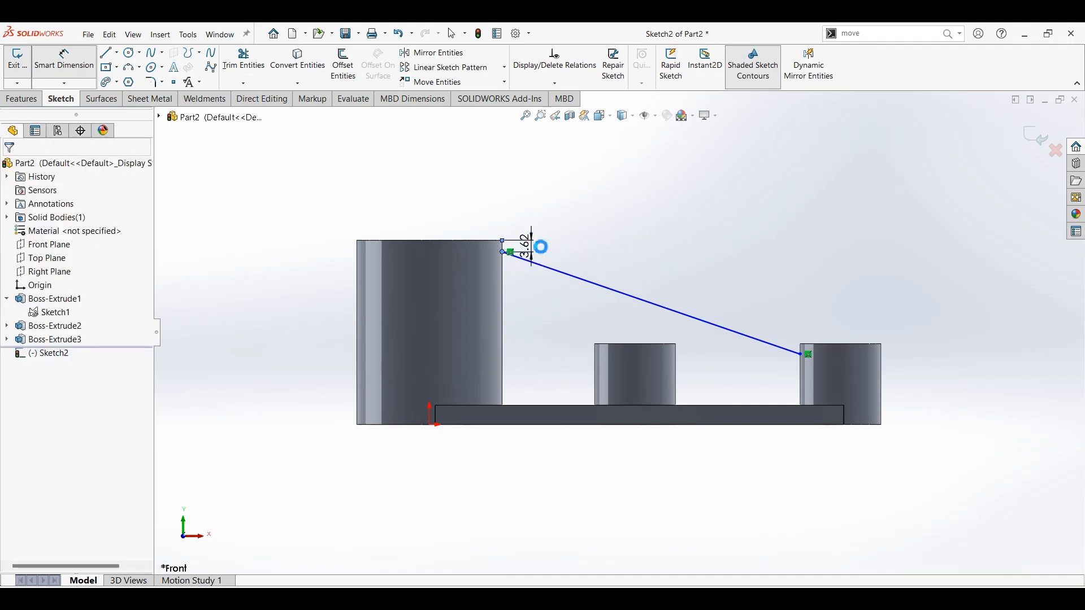
{"action": "left_click", "coordinate": [559, 247]}
{"action": "key", "text": "Return"}
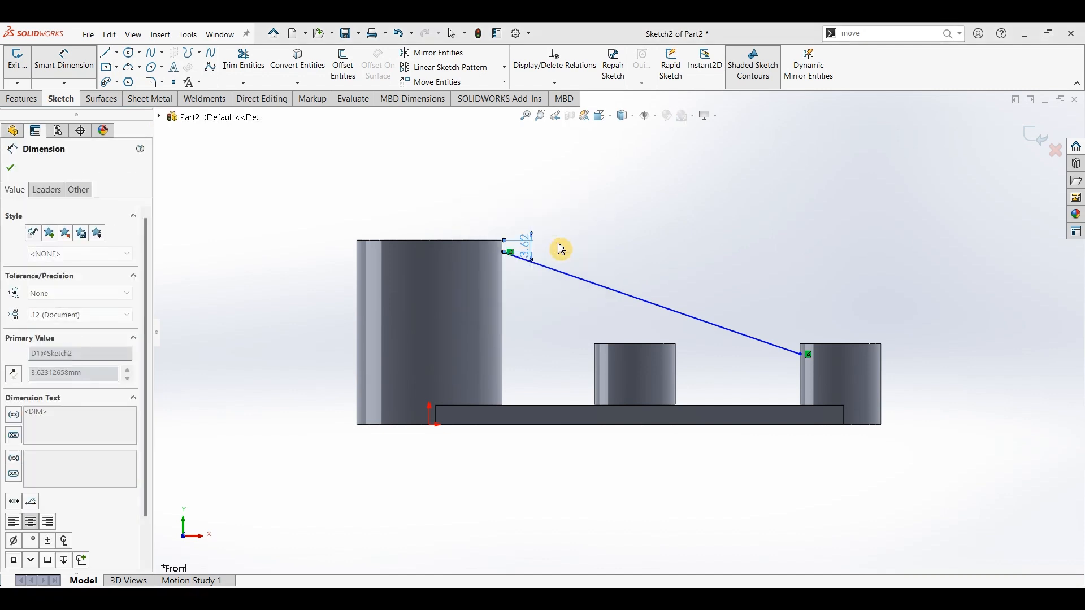
{"action": "key", "text": "Escape"}
- Dimension the sloping line's lower endpoint 2 mm below the top edge of the horizontal arm's small boss
{"action": "left_click", "coordinate": [803, 356]}
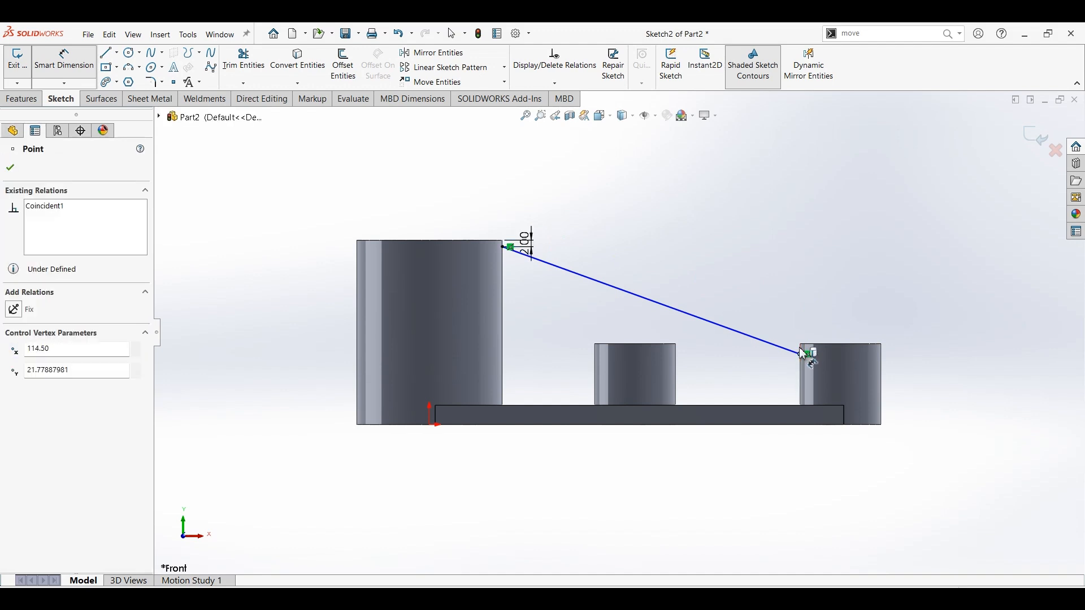
{"action": "left_click", "coordinate": [800, 344]}
{"action": "left_click", "coordinate": [916, 345]}
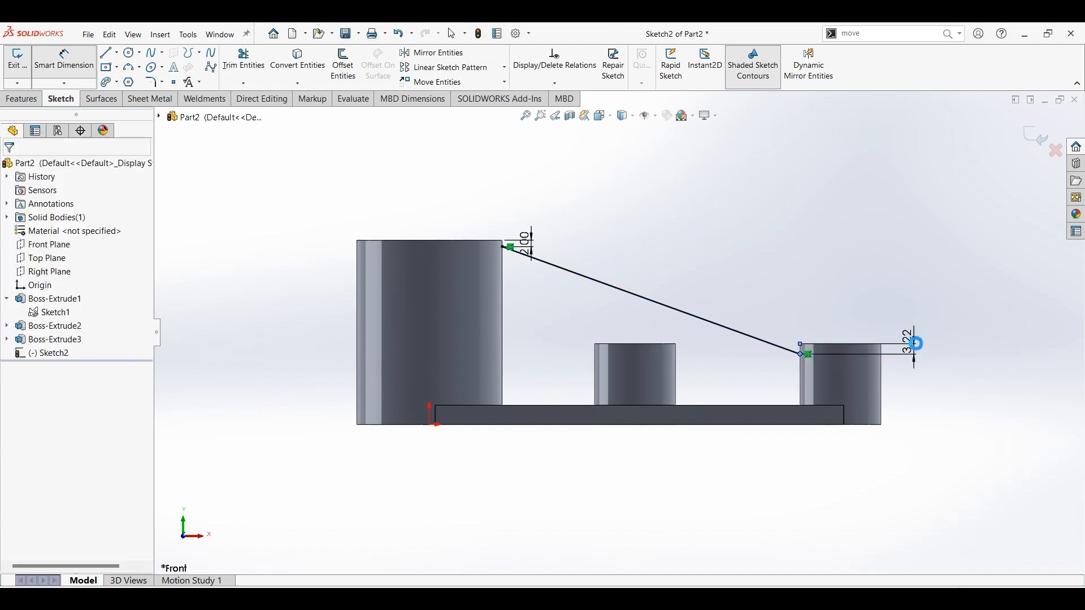
{"action": "type", "text": "2"}
{"action": "key", "text": "Return"}
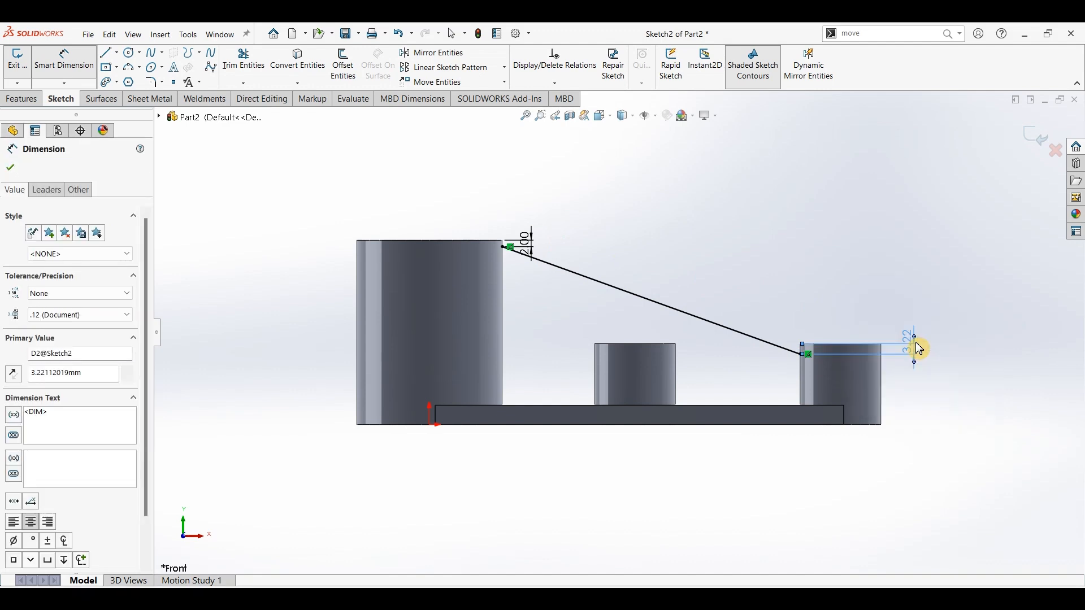
- Create a 6 mm thick rib centred on the sloping line, filling down to the plate between the large cylinder and small boss
{"action": "left_click", "coordinate": [22, 99]}
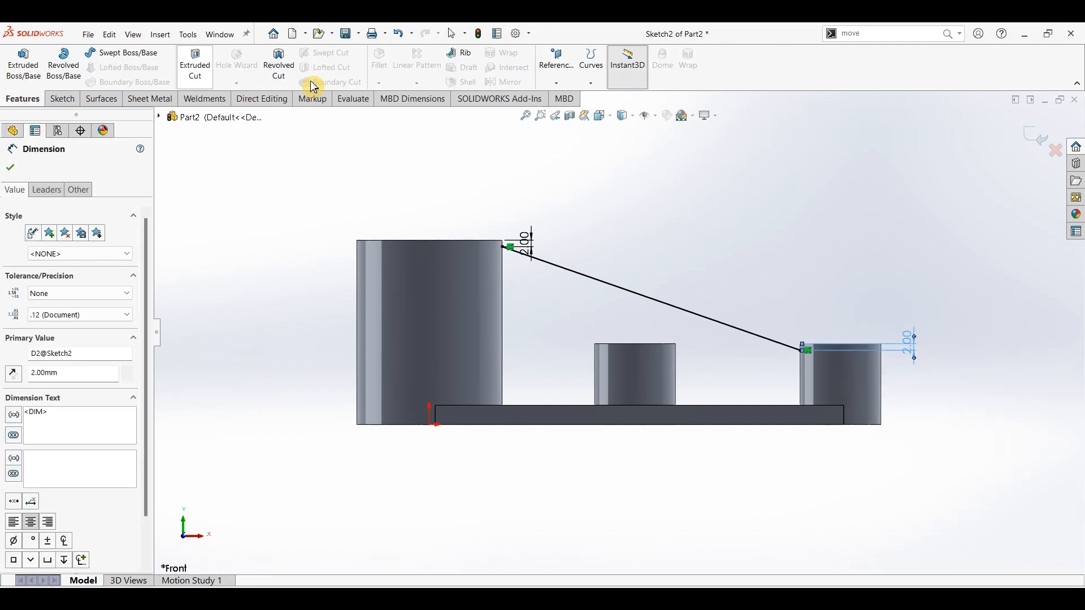
{"action": "left_click", "coordinate": [467, 55]}
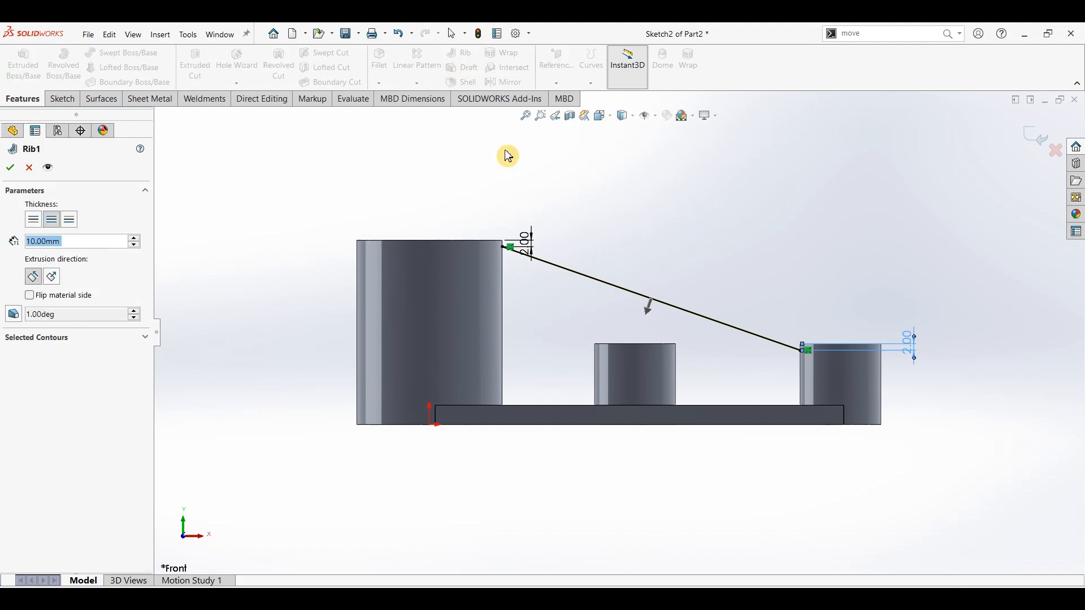
{"action": "middle_click_drag", "start_coordinate": [684, 242], "coordinate": [642, 277]}
{"action": "scroll", "coordinate": [356, 282], "scroll_direction": "up", "scroll_amount": 1}
{"action": "left_click", "coordinate": [89, 242]}
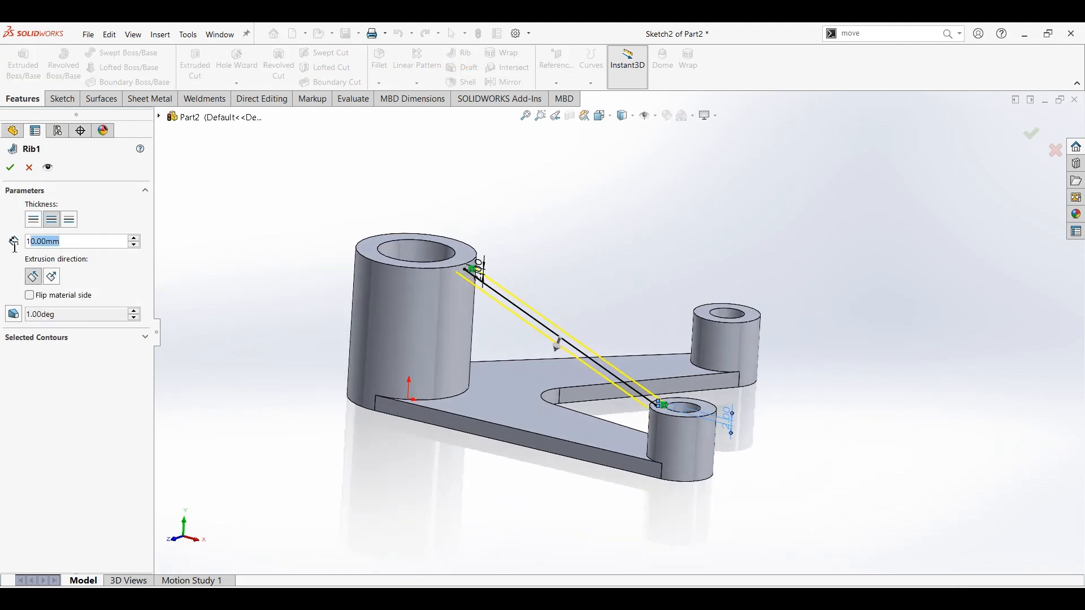
{"action": "type", "text": "6"}
{"action": "left_click", "coordinate": [70, 243]}
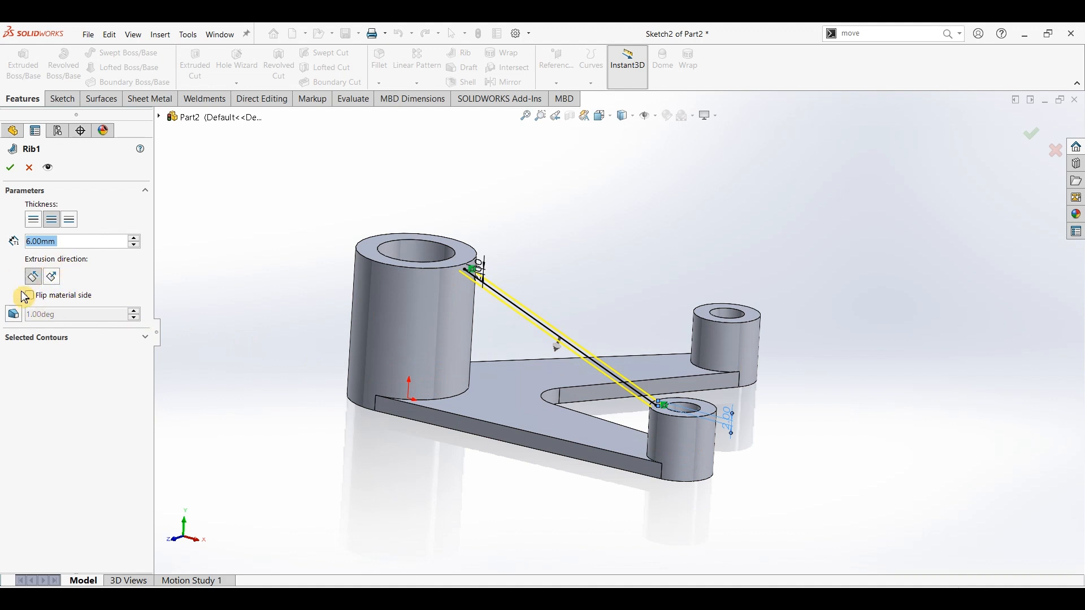
{"action": "left_click", "coordinate": [12, 168]}
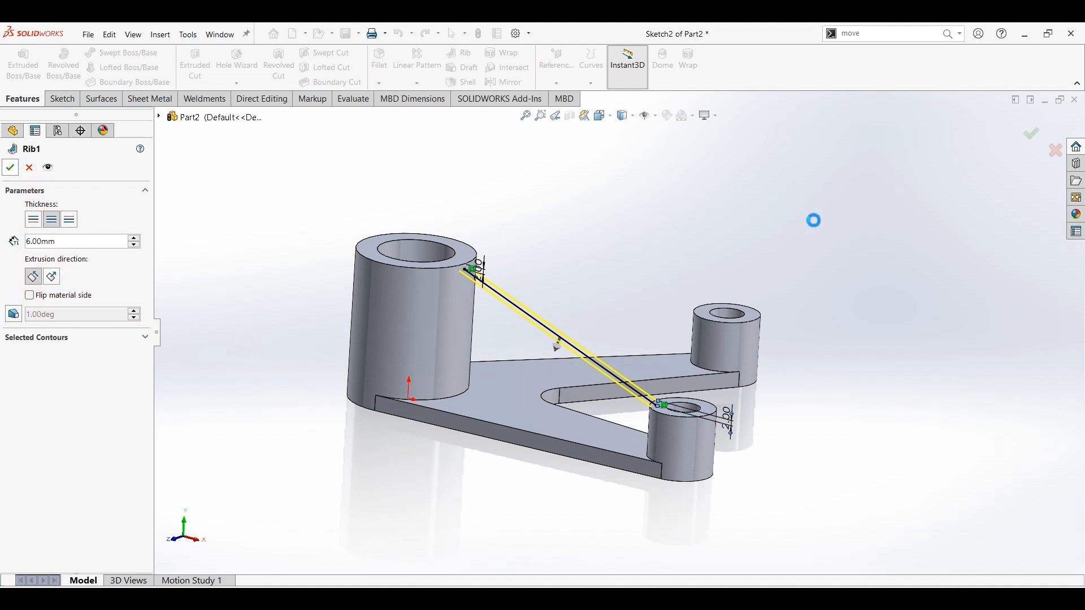
{"action": "left_click", "coordinate": [662, 247]}
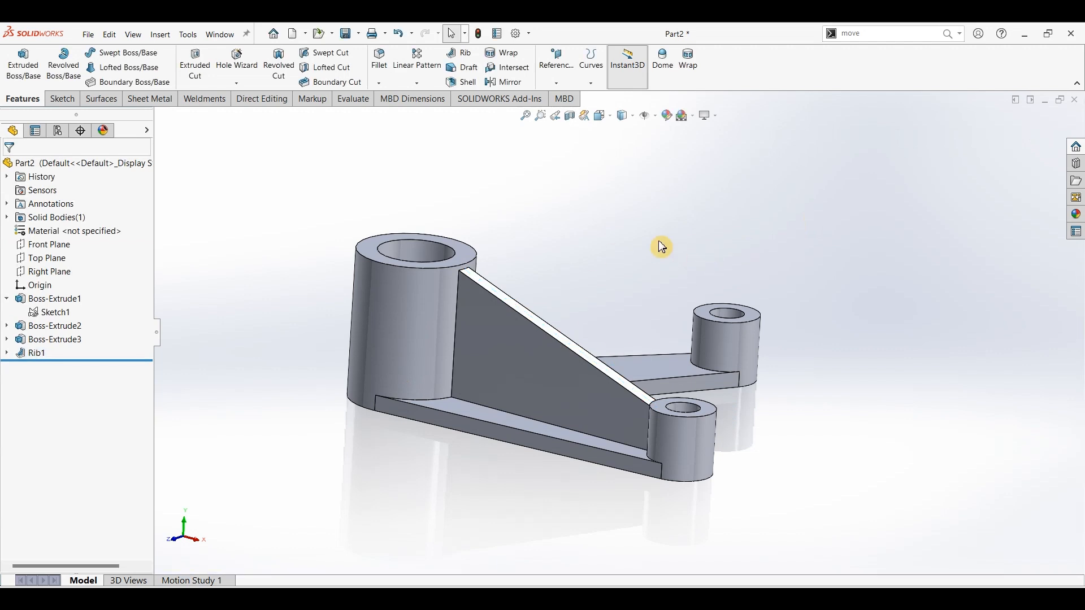
- Show the base sketch used by the first extrusion
{"action": "middle_click_drag", "start_coordinate": [662, 247], "coordinate": [608, 305]}
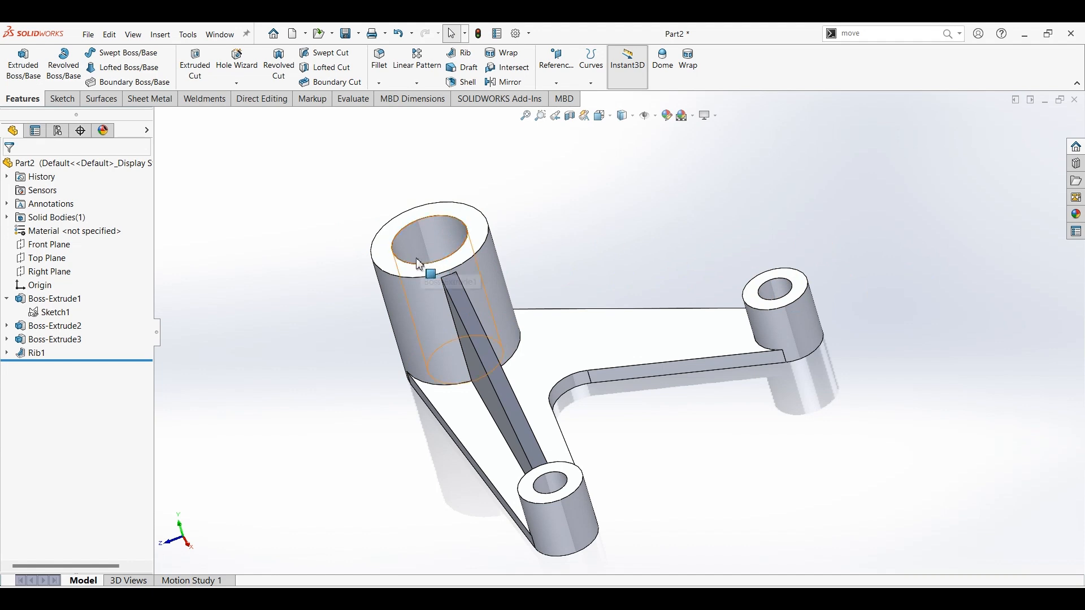
{"action": "left_click", "coordinate": [62, 314]}
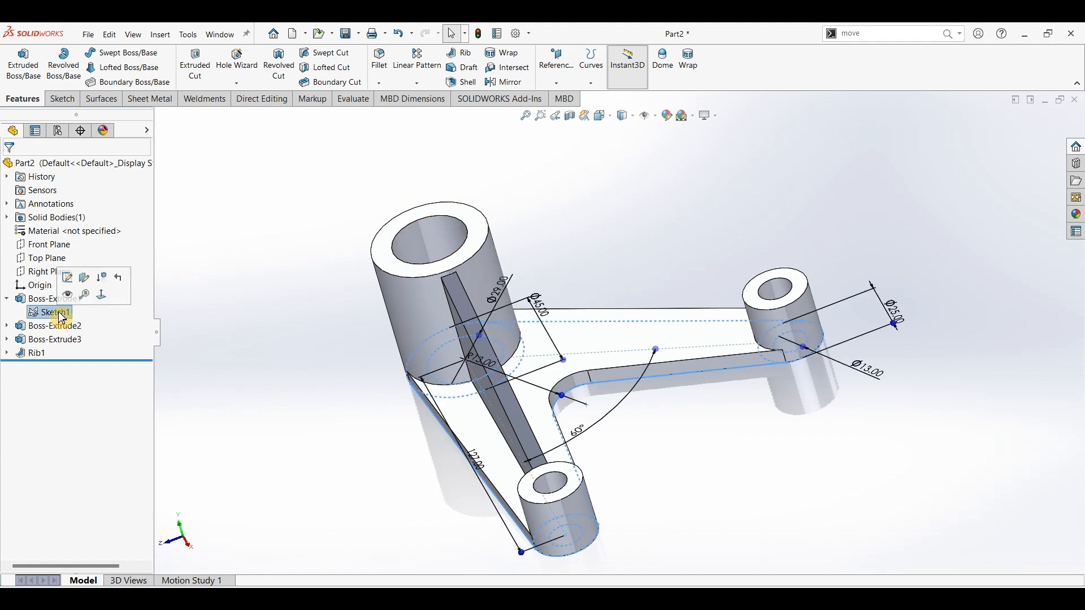
{"action": "left_click", "coordinate": [72, 297]}
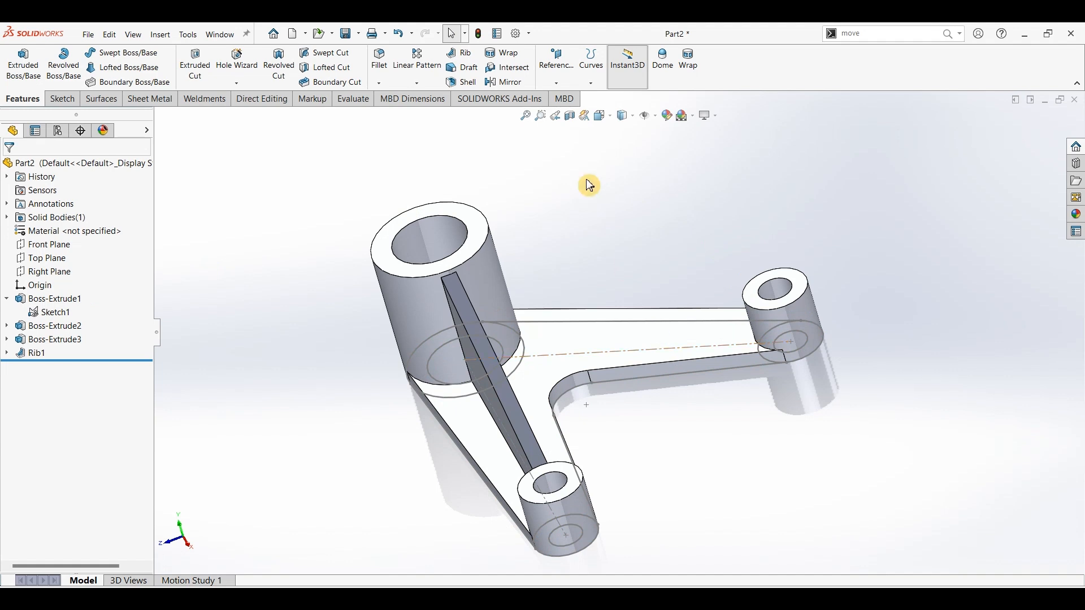
- Create a reference plane perpendicular to the plate's top face and coincident with the base sketch's centreline along the angled arm
{"action": "left_click", "coordinate": [559, 83]}
{"action": "left_click", "coordinate": [565, 95]}
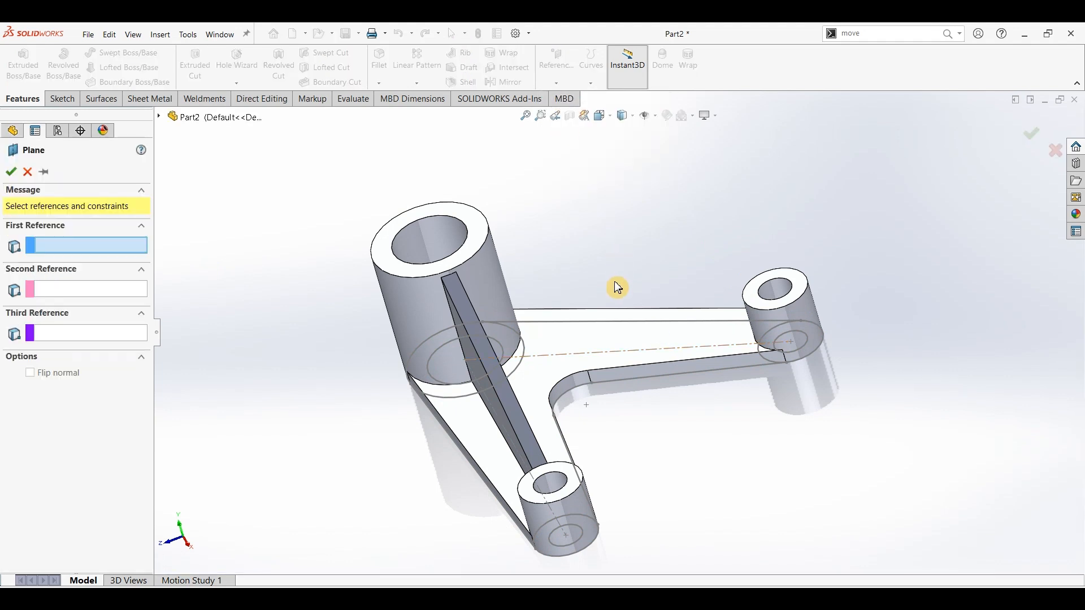
{"action": "left_click", "coordinate": [604, 335]}
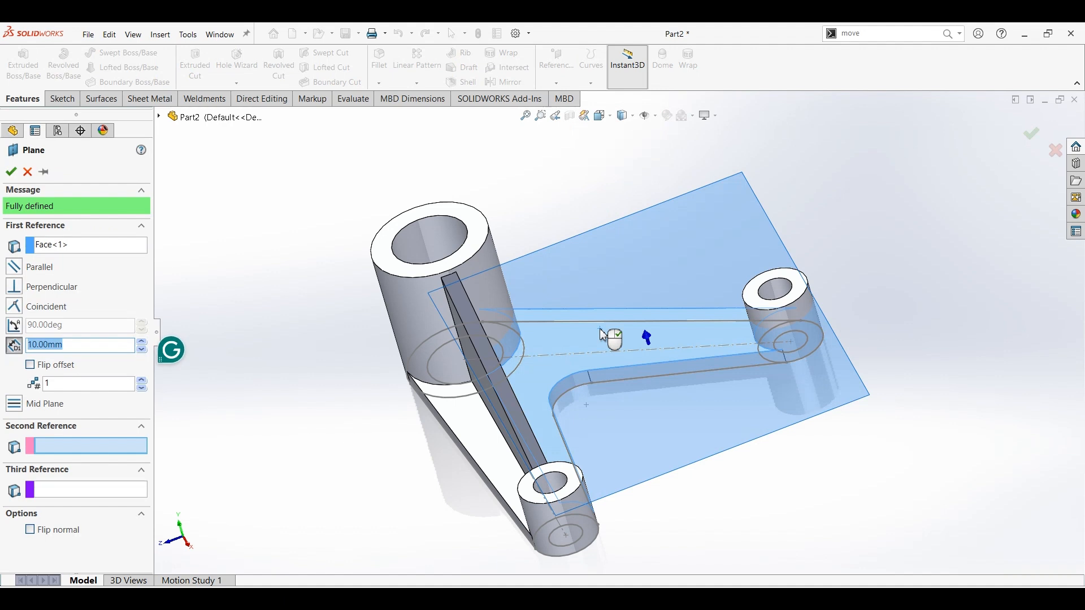
{"action": "left_click", "coordinate": [600, 358]}
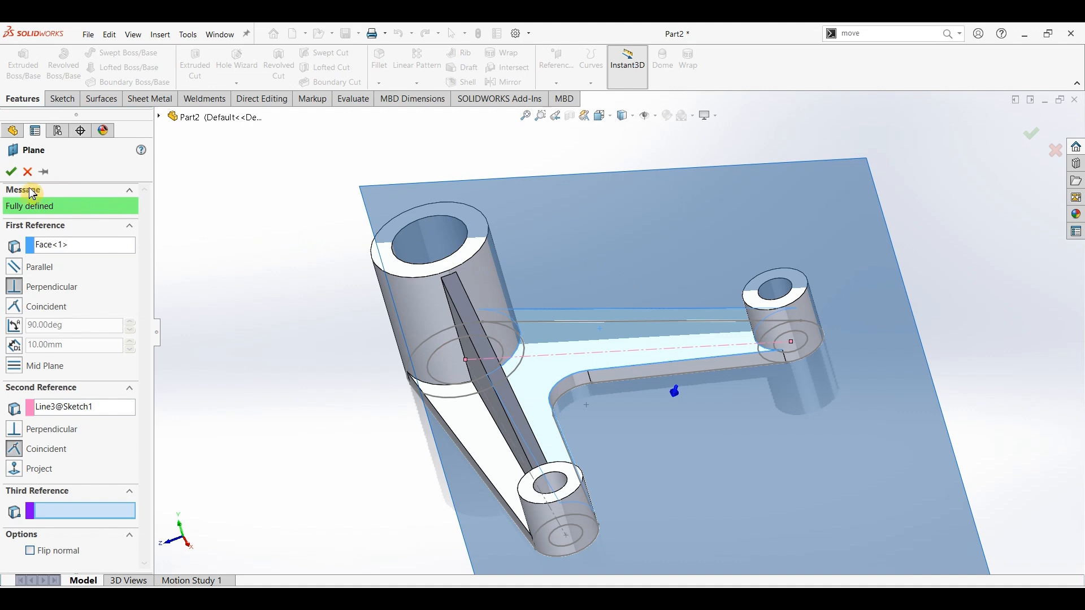
{"action": "left_click", "coordinate": [13, 175]}
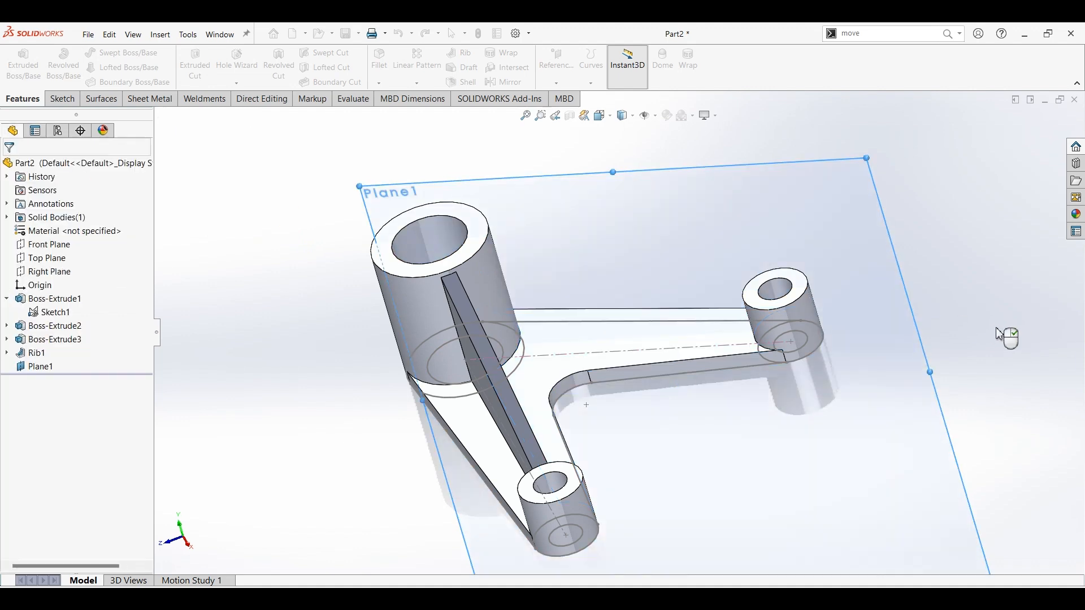
- Sketch a sloping line on the new plane from about 3.9 mm below the large cylinder's top to about 4.3 mm below the angled arm's boss top
{"action": "middle_click_drag", "start_coordinate": [957, 250], "coordinate": [959, 283]}
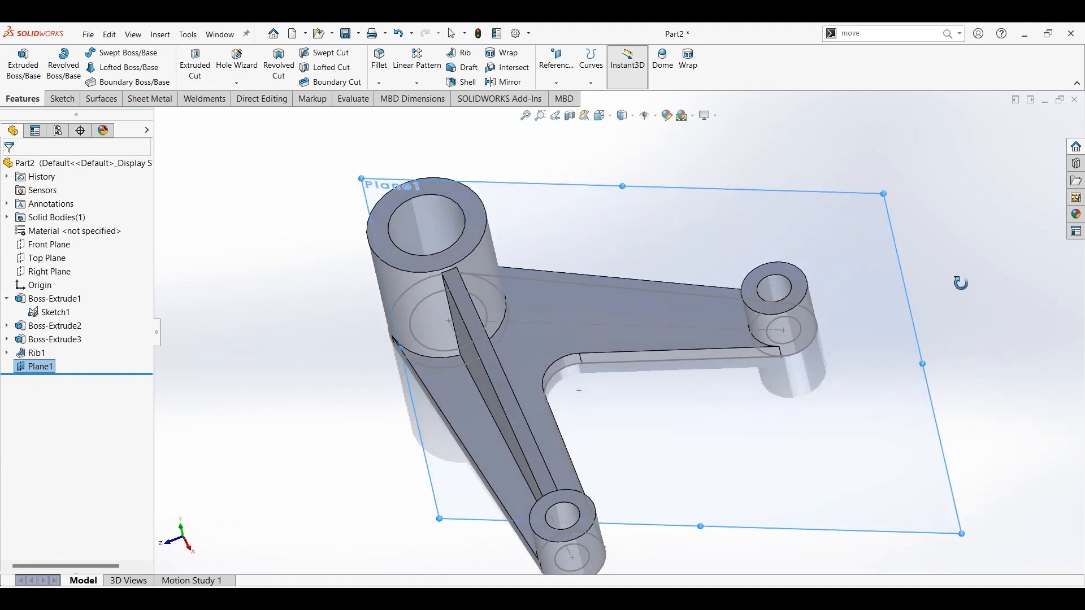
{"action": "left_click", "coordinate": [62, 100]}
{"action": "left_click", "coordinate": [27, 73]}
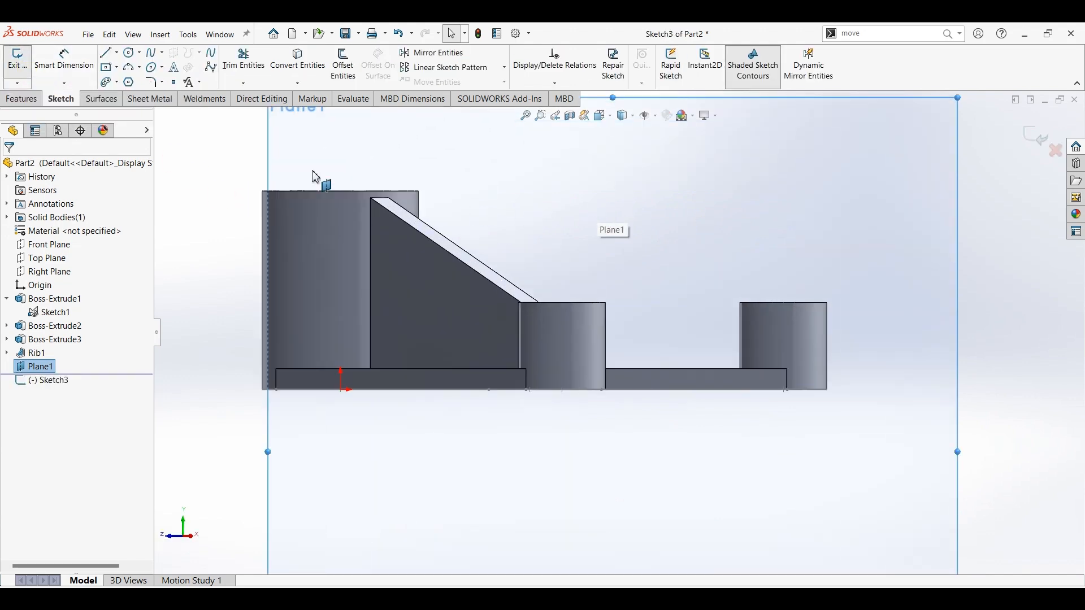
{"action": "left_click", "coordinate": [108, 52]}
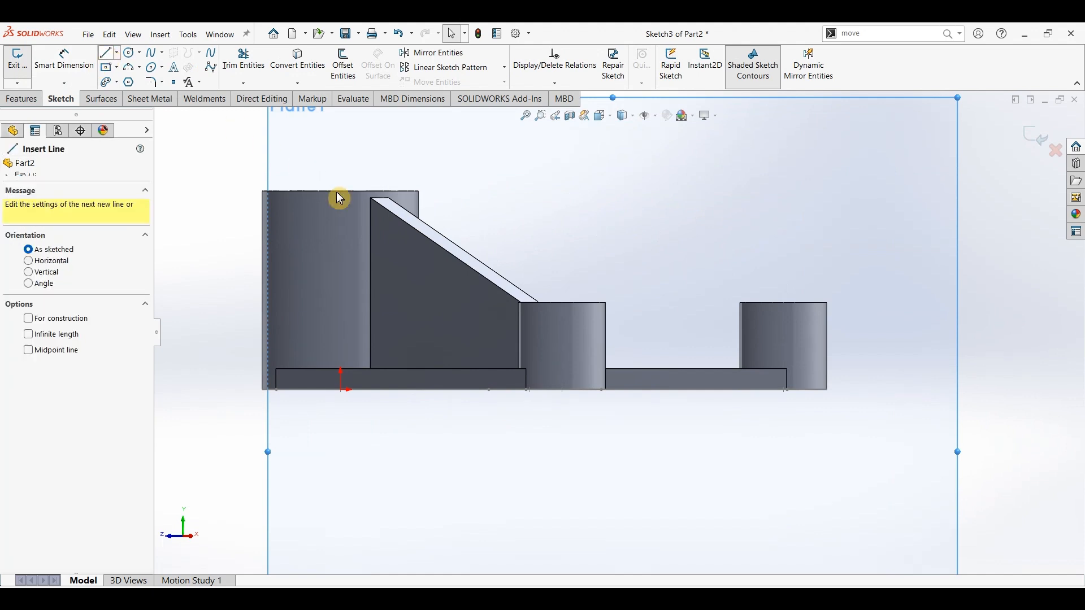
{"action": "left_click", "coordinate": [419, 205]}
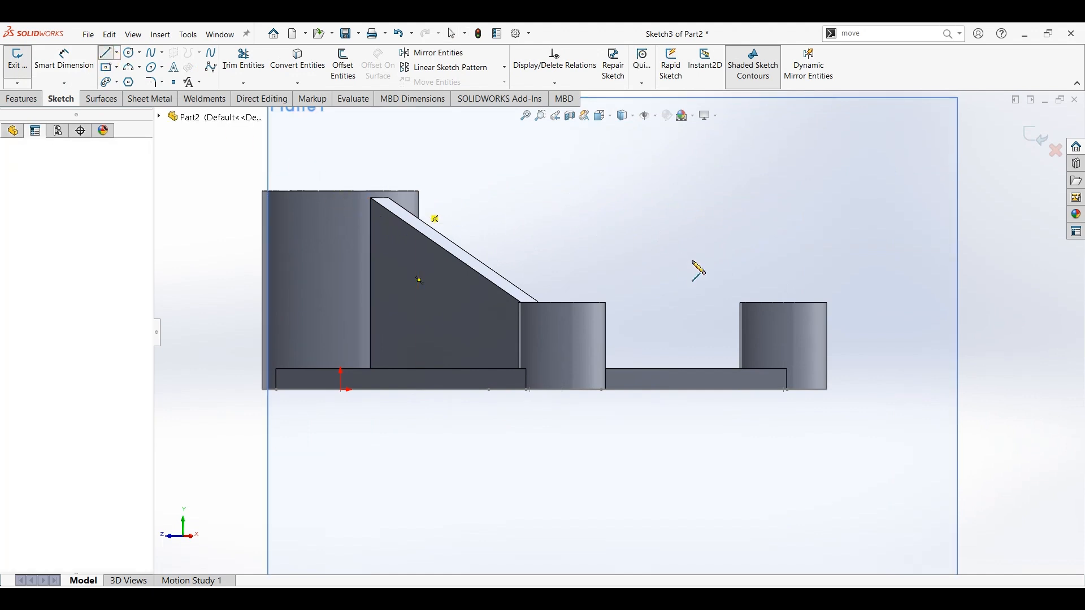
{"action": "left_click", "coordinate": [740, 317]}
{"action": "key", "text": "Escape"}
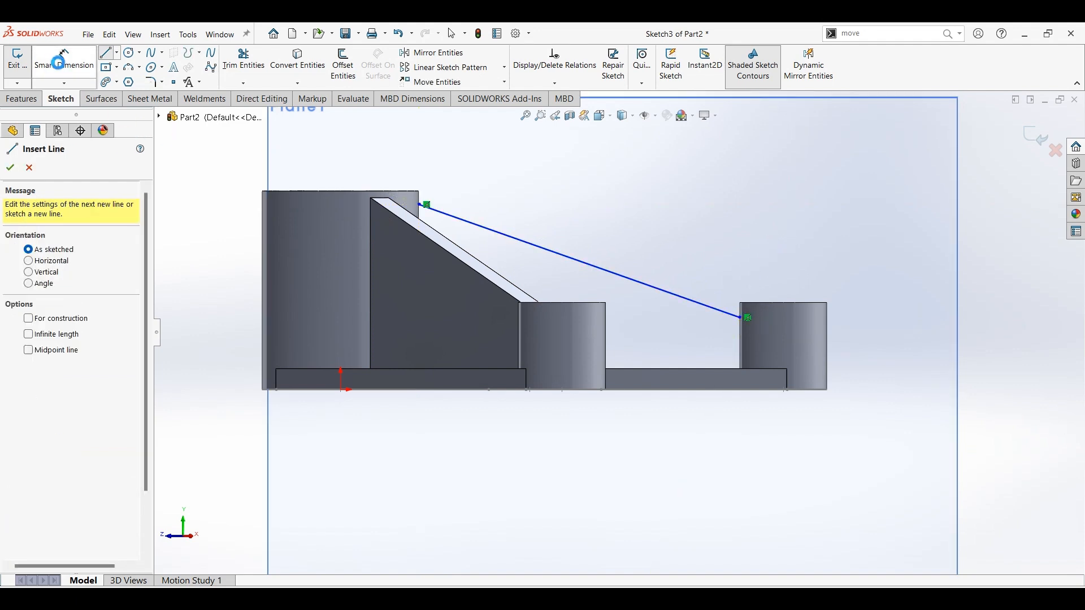
{"action": "key", "text": "Escape"}
- Dimension the new line's upper endpoint 2 mm below the top edge of the large cylinder
{"action": "left_click", "coordinate": [420, 192]}
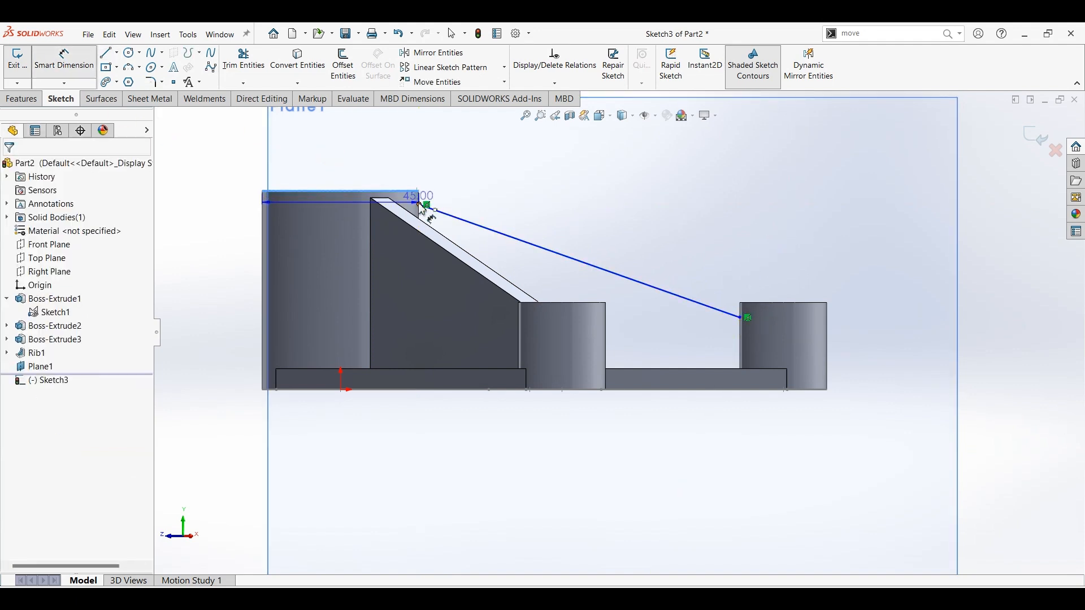
{"action": "left_click", "coordinate": [422, 204]}
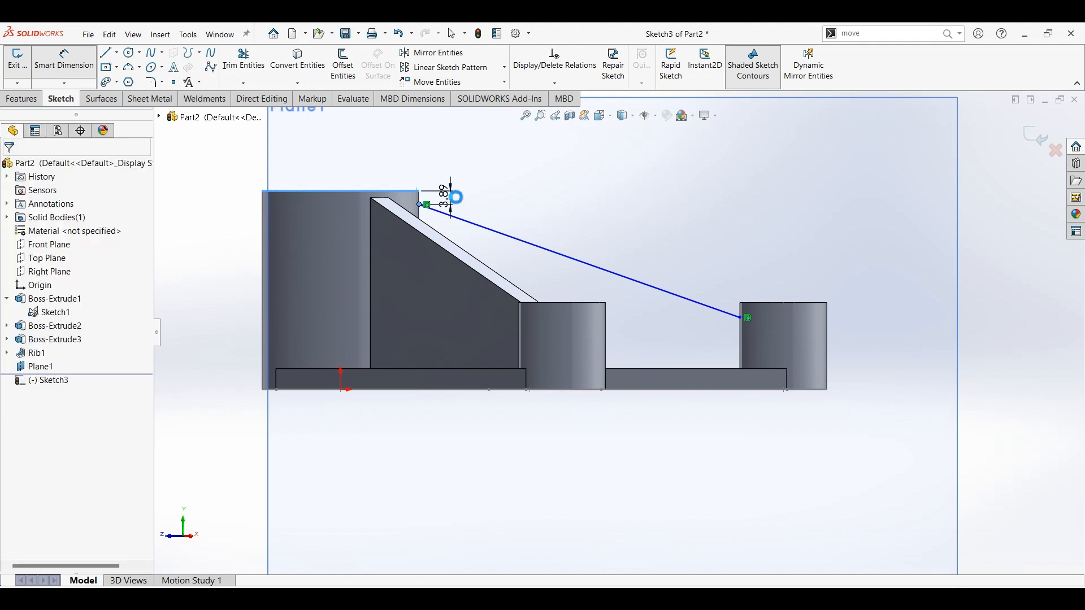
{"action": "left_click", "coordinate": [457, 197]}
{"action": "type", "text": "2"}
{"action": "key", "text": "Return"}
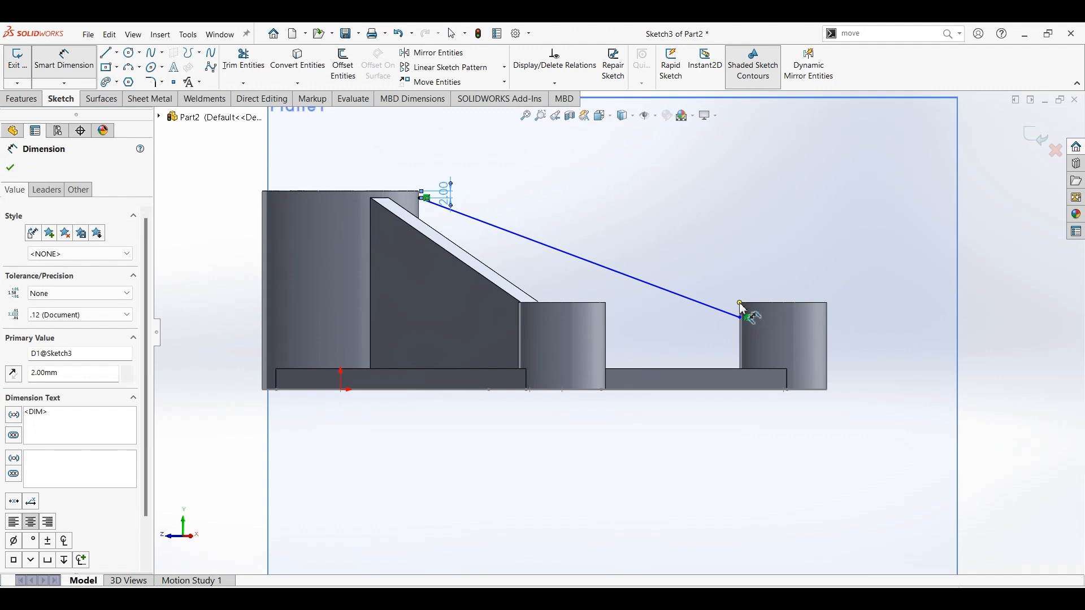
- Dimension the new line's lower endpoint 2 mm below the top edge of the angled arm's small boss
{"action": "left_click", "coordinate": [741, 318]}
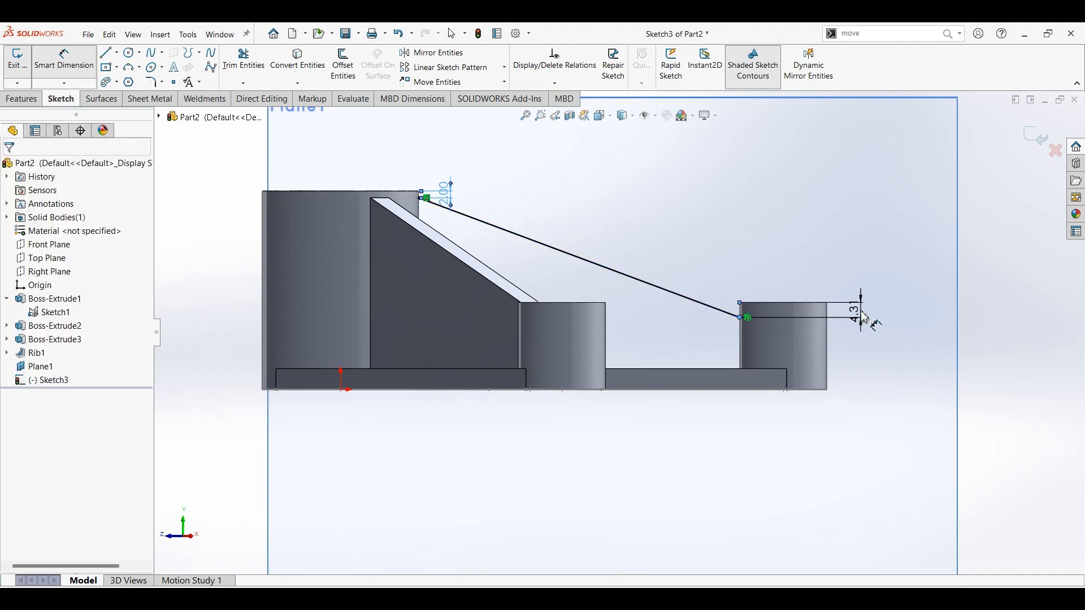
{"action": "left_click", "coordinate": [883, 313]}
{"action": "left_click", "coordinate": [884, 313]}
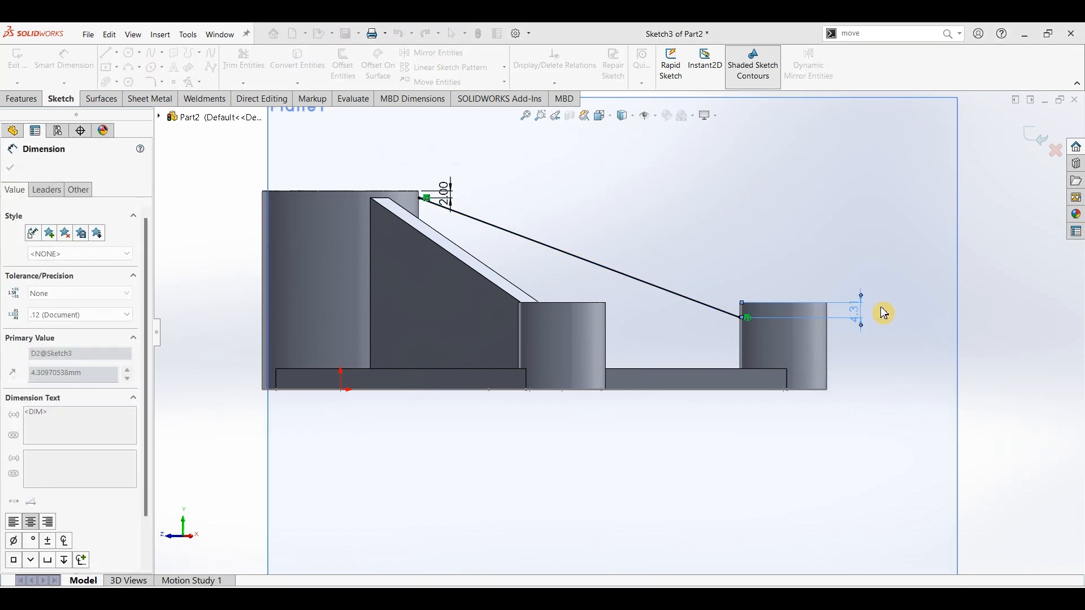
- Create a 6 mm thick rib centred on the new sloping line along the angled arm
{"action": "left_click", "coordinate": [26, 101]}
{"action": "left_click", "coordinate": [460, 56]}
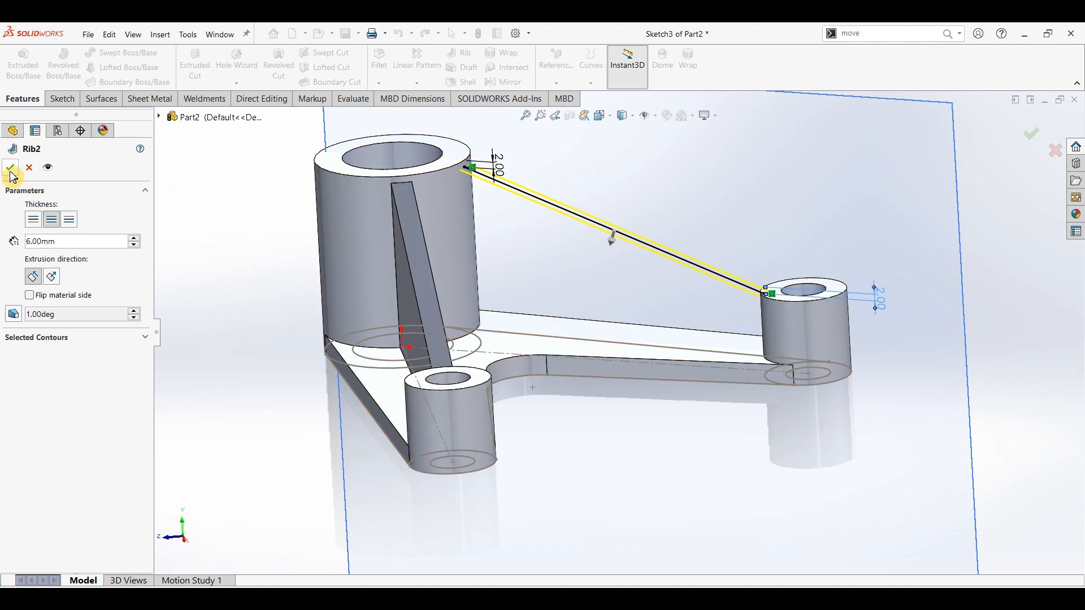
{"action": "key", "text": "Return"}
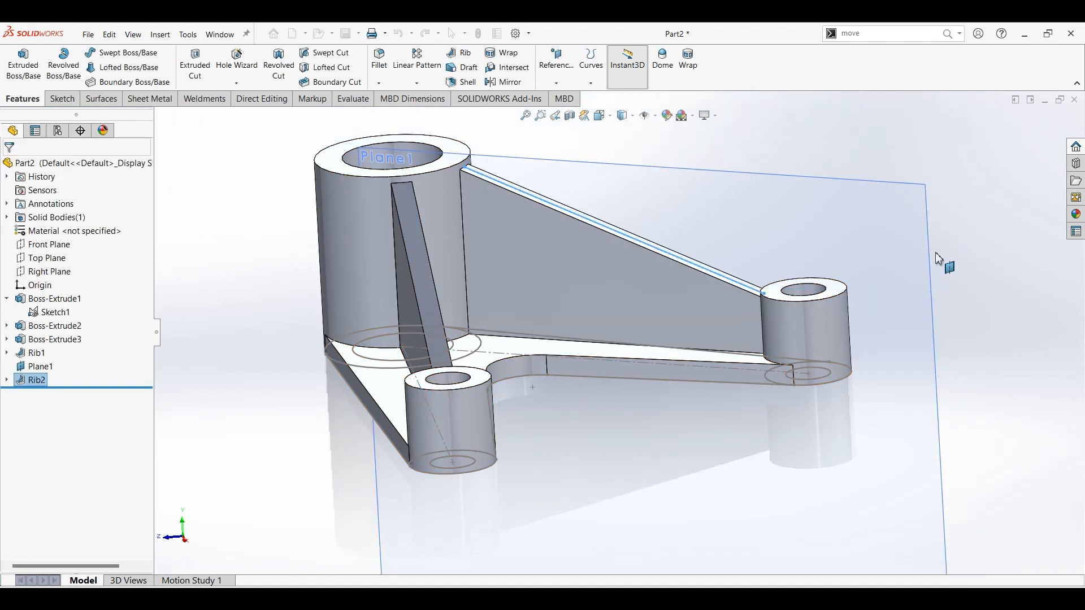
- Hide the reference plane and the base sketch
{"action": "middle_click_drag", "start_coordinate": [949, 271], "coordinate": [895, 311]}
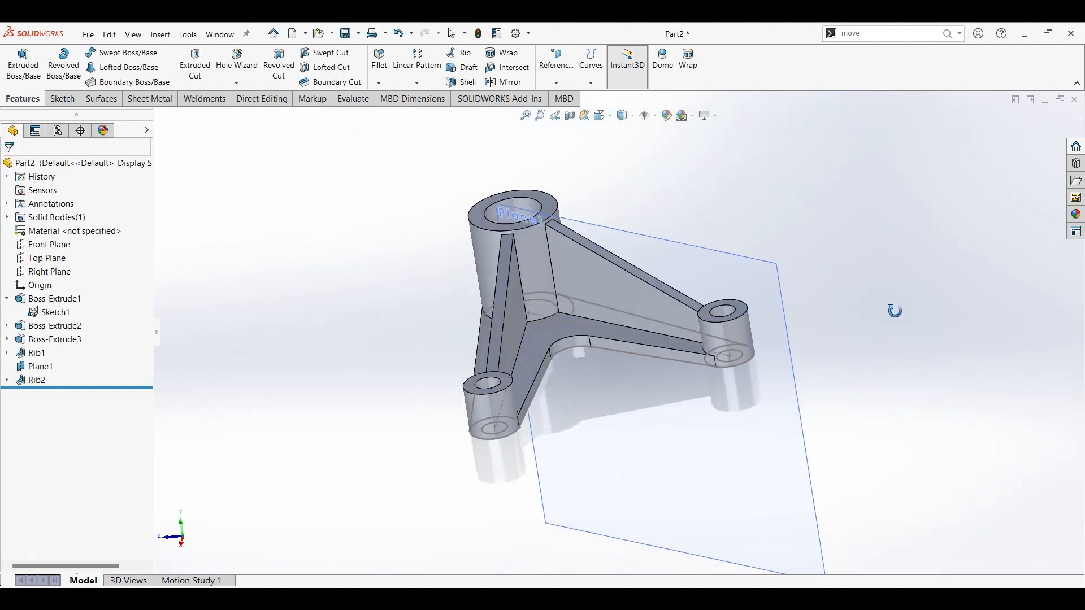
{"action": "left_click", "coordinate": [778, 296]}
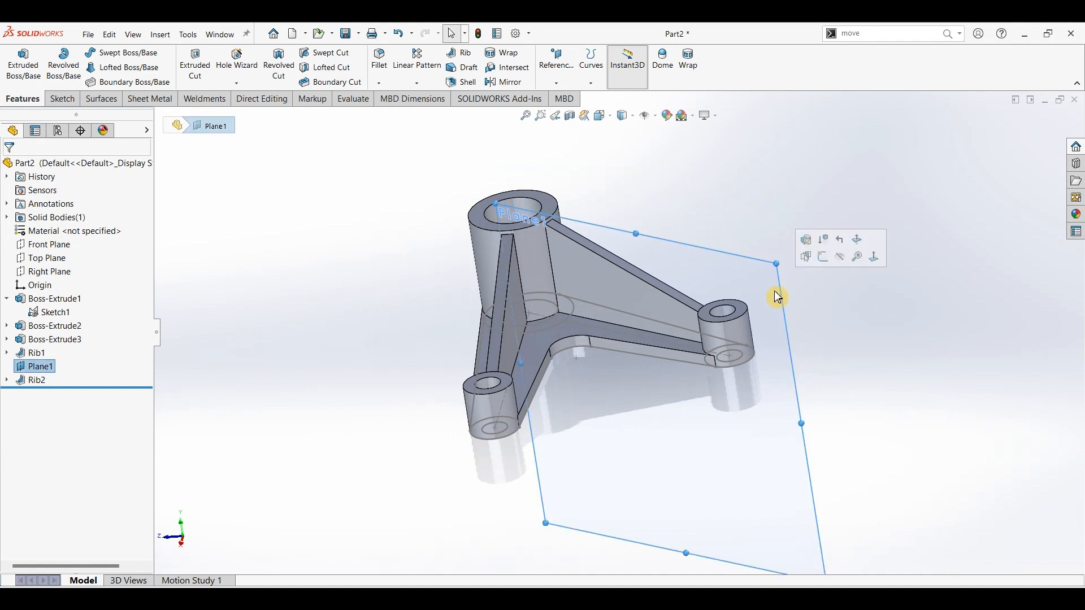
{"action": "left_click", "coordinate": [842, 264]}
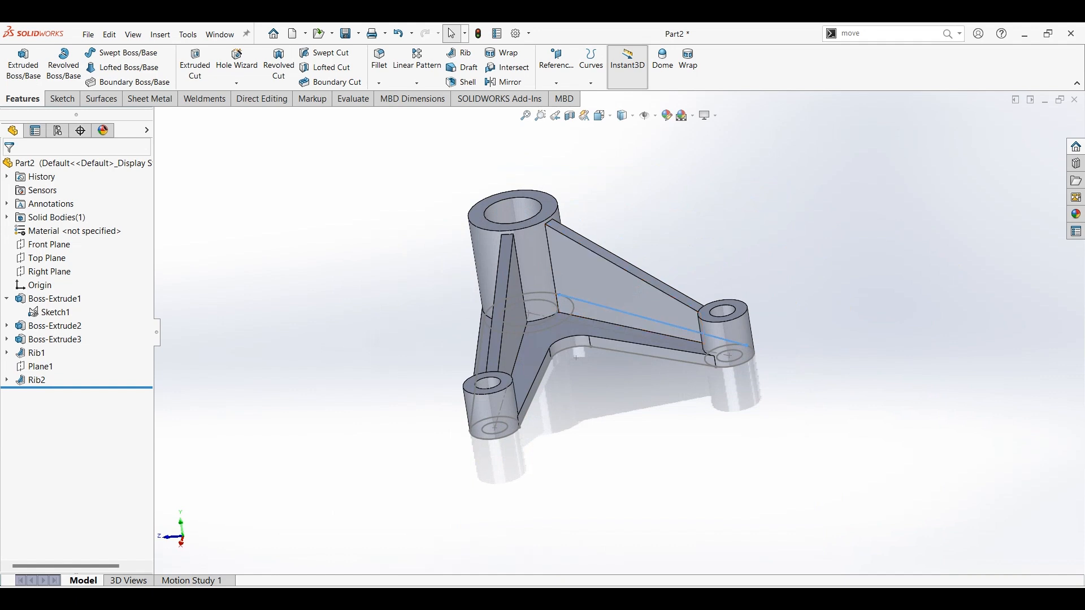
{"action": "left_click", "coordinate": [634, 312]}
{"action": "left_click", "coordinate": [672, 286]}
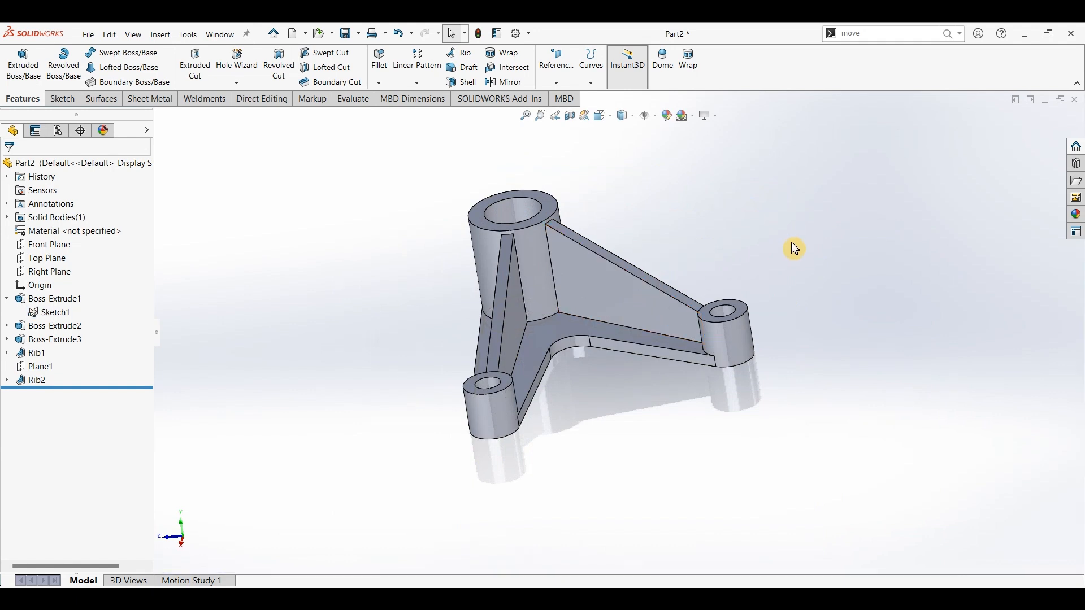
- Apply the polished steel appearance to the part and change the scene to a plain white background
{"action": "key", "text": "ctrl+7"}
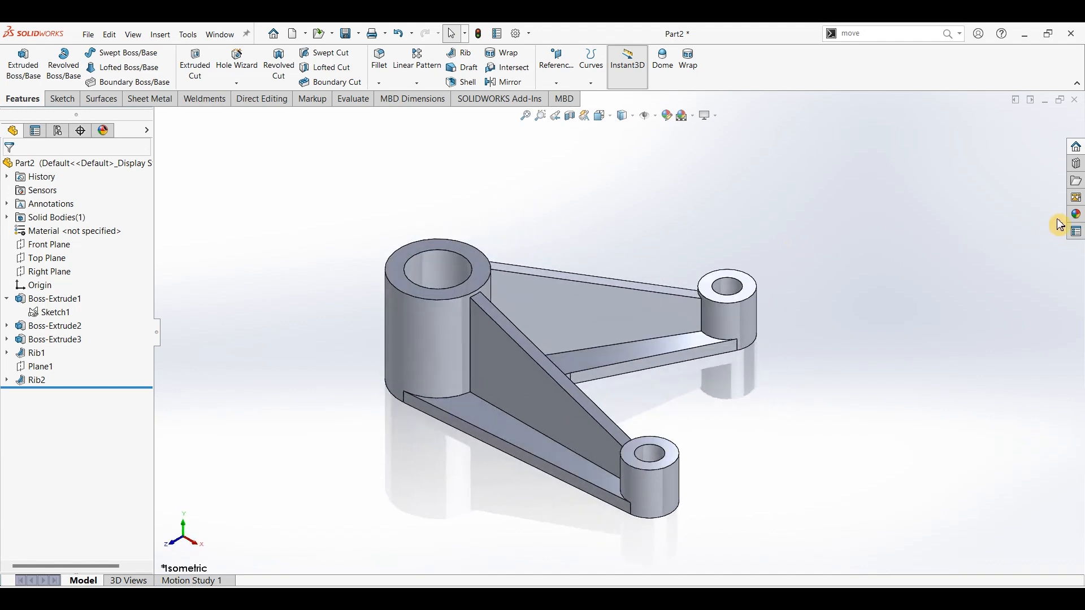
{"action": "left_click", "coordinate": [1077, 215]}
{"action": "left_click", "coordinate": [977, 153]}
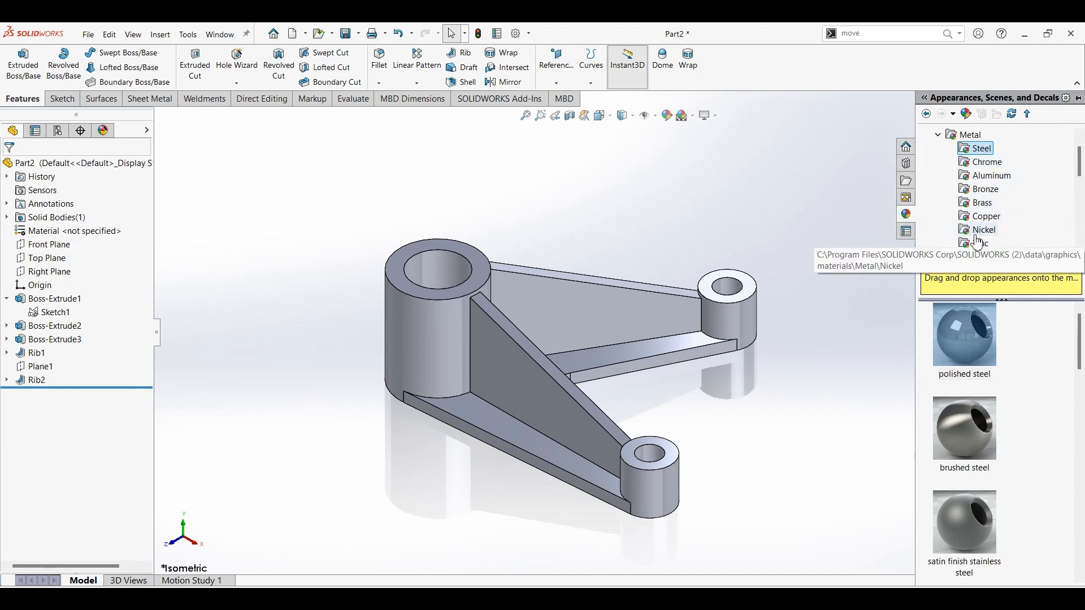
{"action": "left_click", "coordinate": [983, 332]}
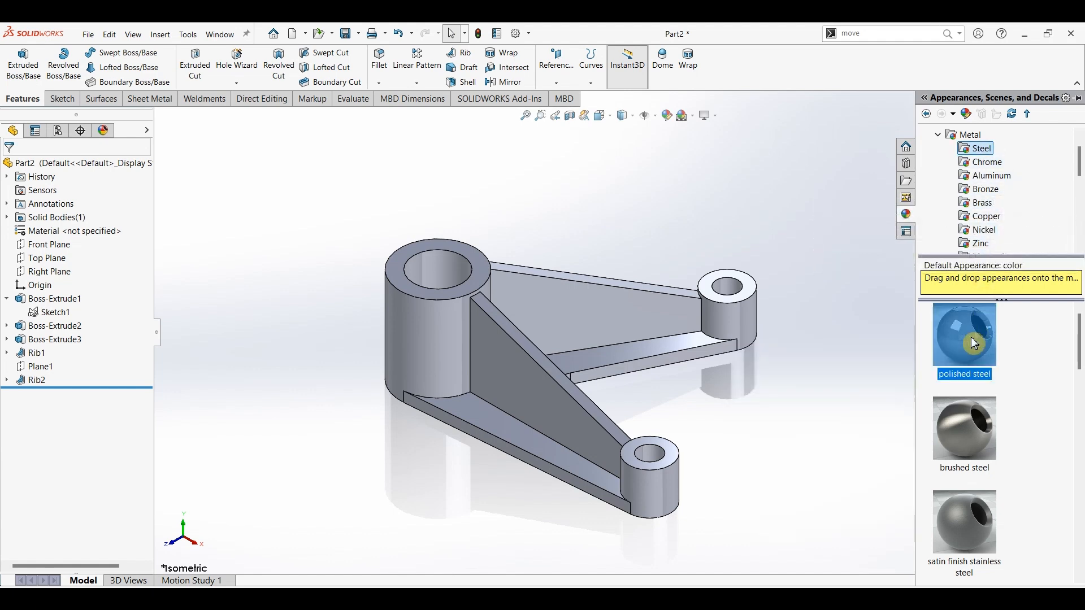
{"action": "double_click", "coordinate": [971, 339]}
{"action": "left_click", "coordinate": [803, 230]}
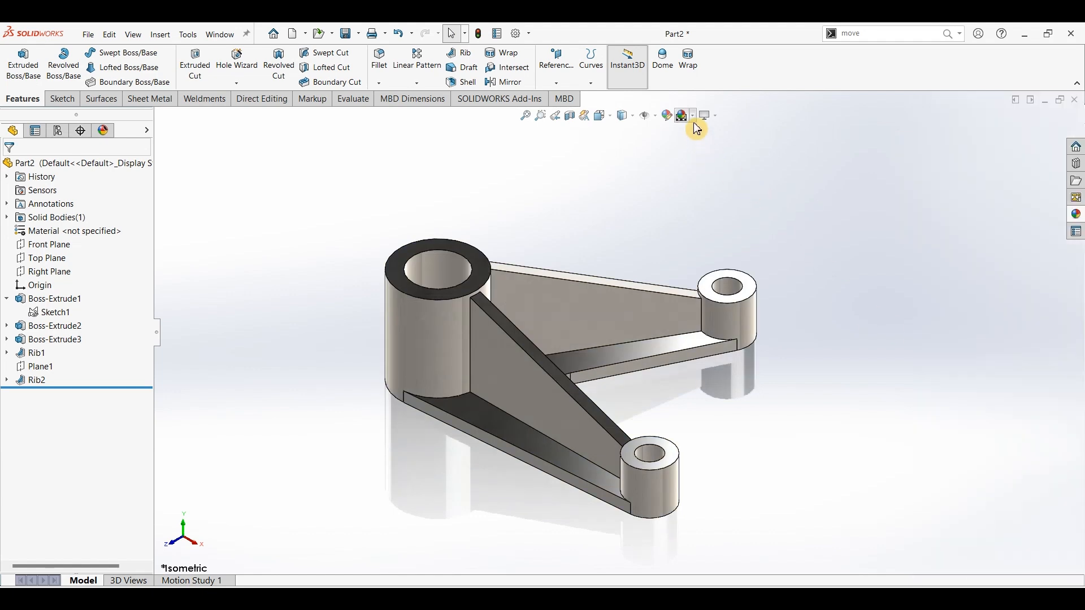
{"action": "left_click", "coordinate": [694, 119]}
{"action": "left_click", "coordinate": [703, 146]}
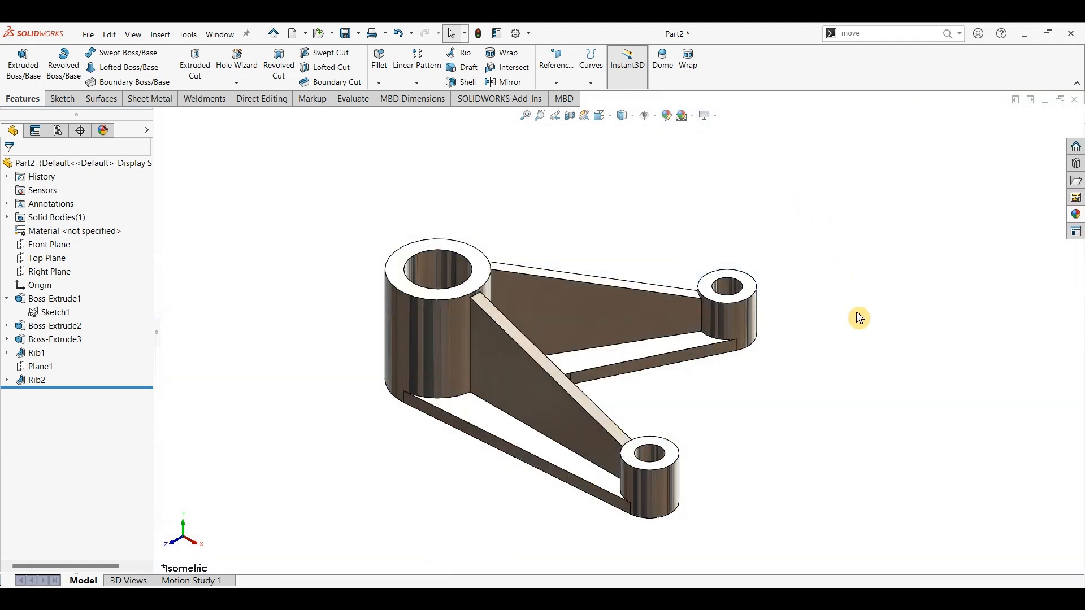